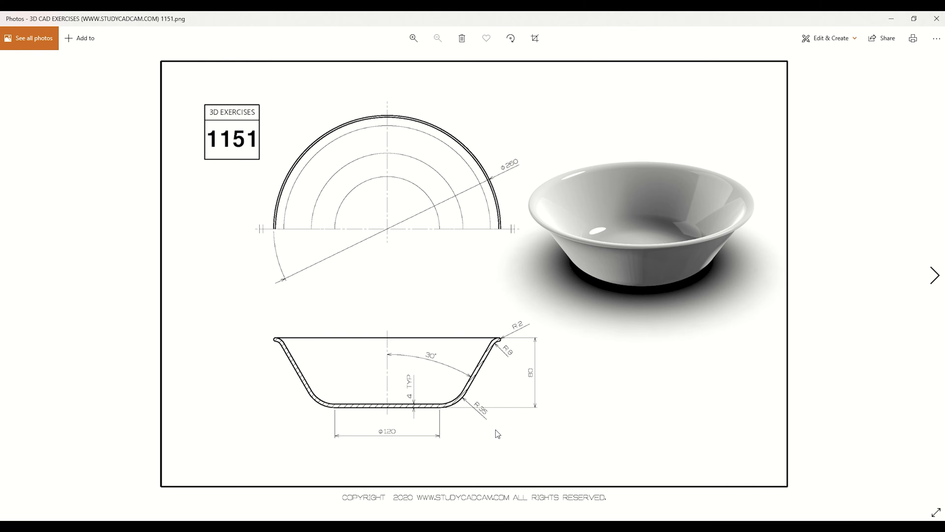
- Switch to SOLIDWORKS, close the open wheel part and create a new part from the millimetre part template
click(335, 527)
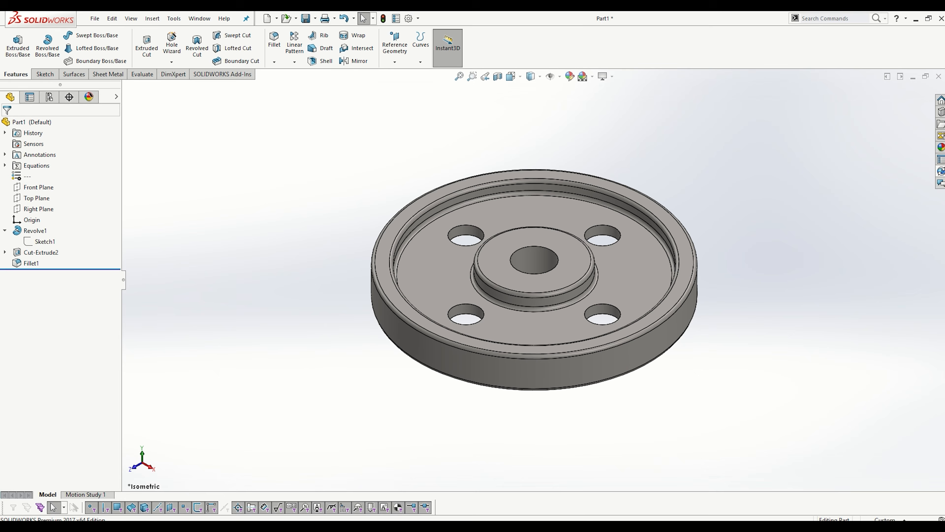
click(938, 76)
click(433, 279)
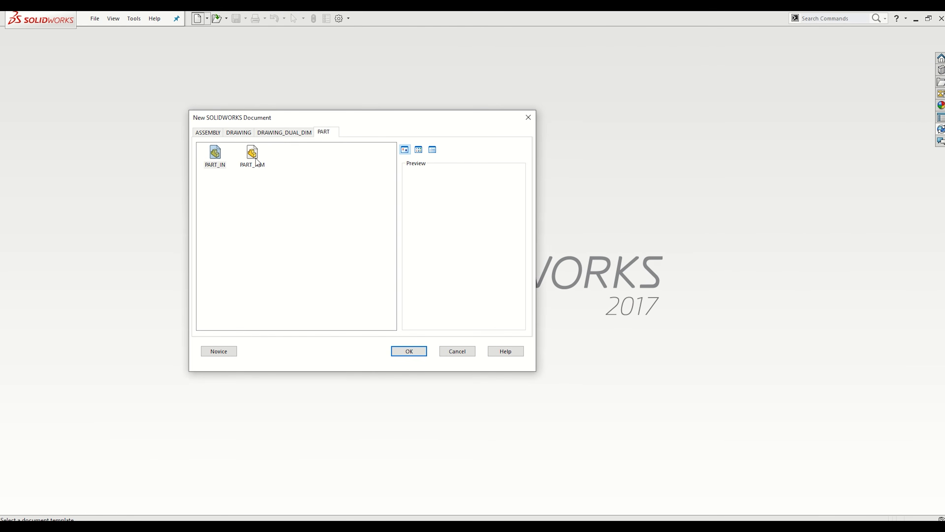
double_click(252, 155)
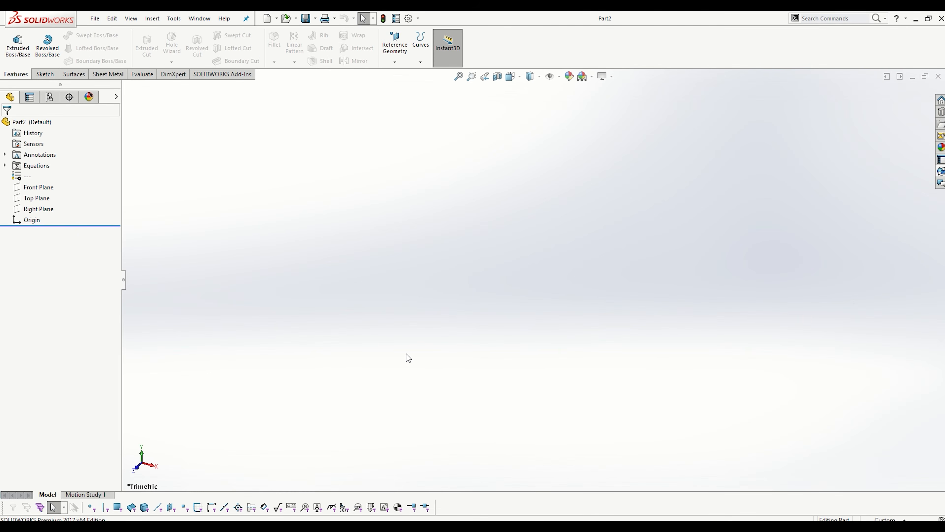
- Start a sketch on the Front Plane
click(36, 190)
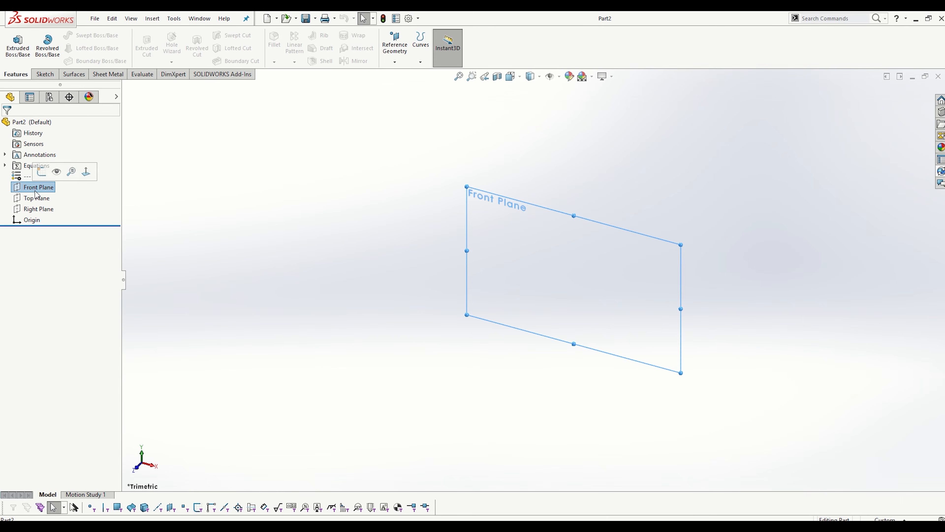
click(42, 171)
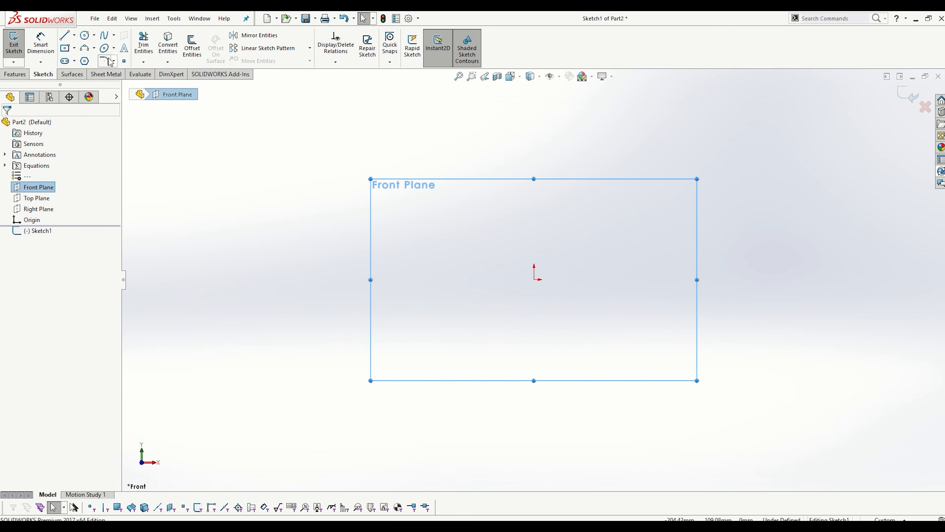
click(74, 35)
click(82, 59)
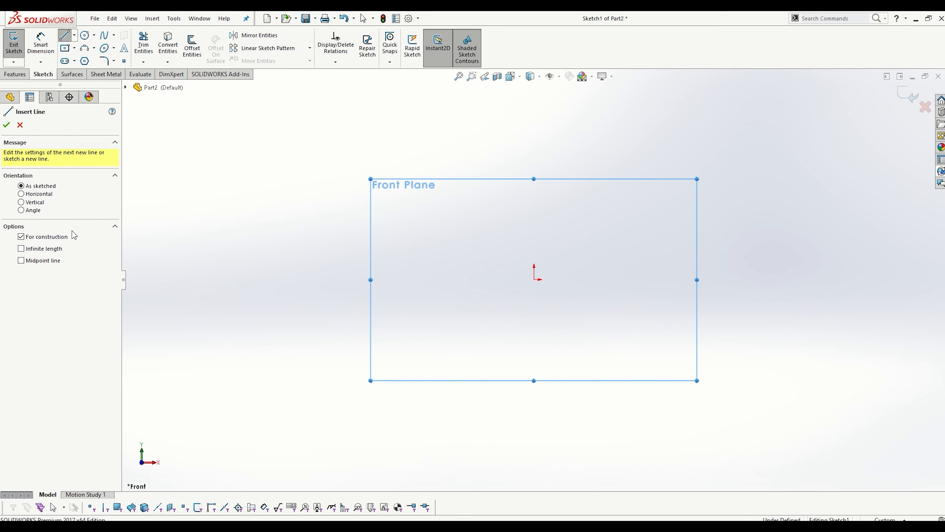
click(37, 194)
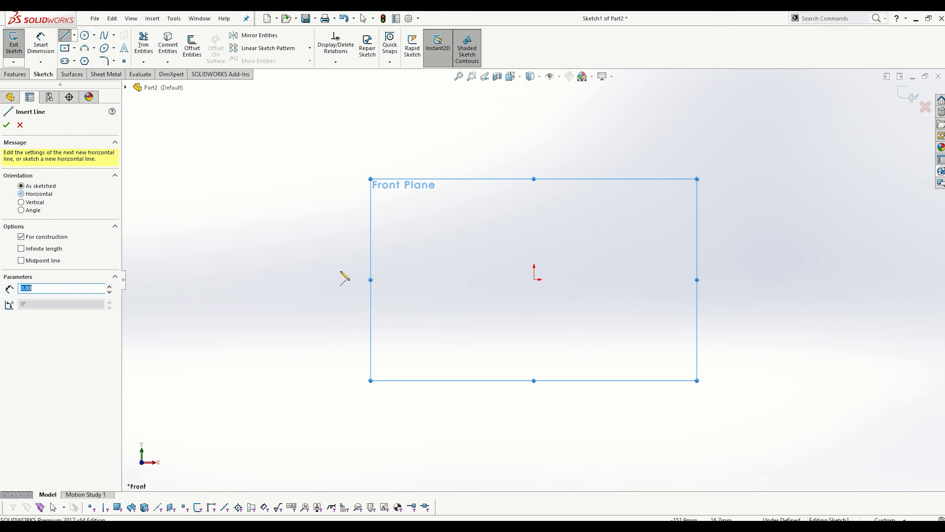
click(534, 280)
click(434, 279)
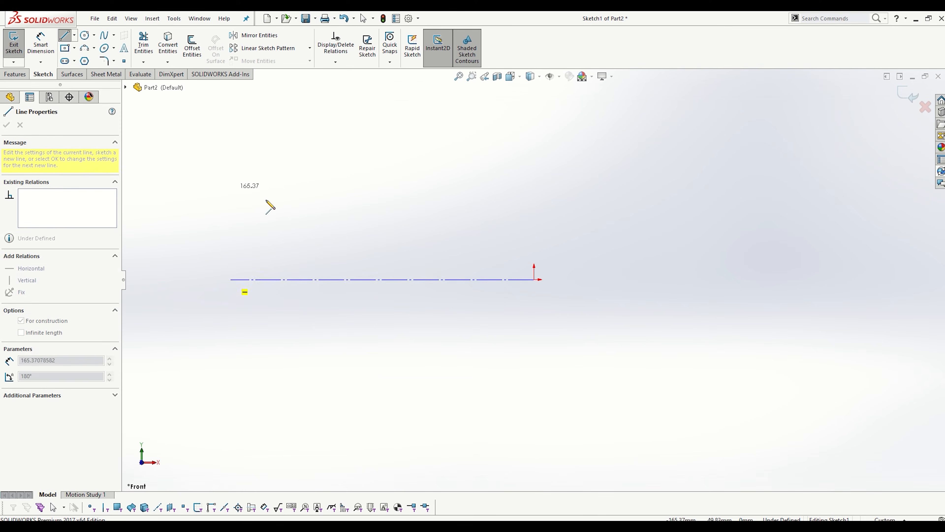
key(Escape)
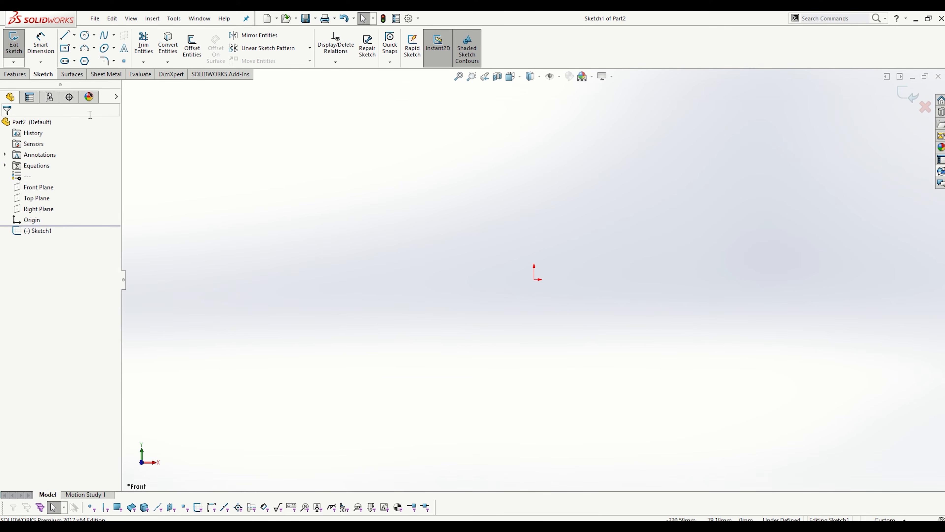
- Sketch a horizontal midpoint construction line about 322 mm long, centred on the origin
click(74, 35)
click(90, 60)
click(37, 194)
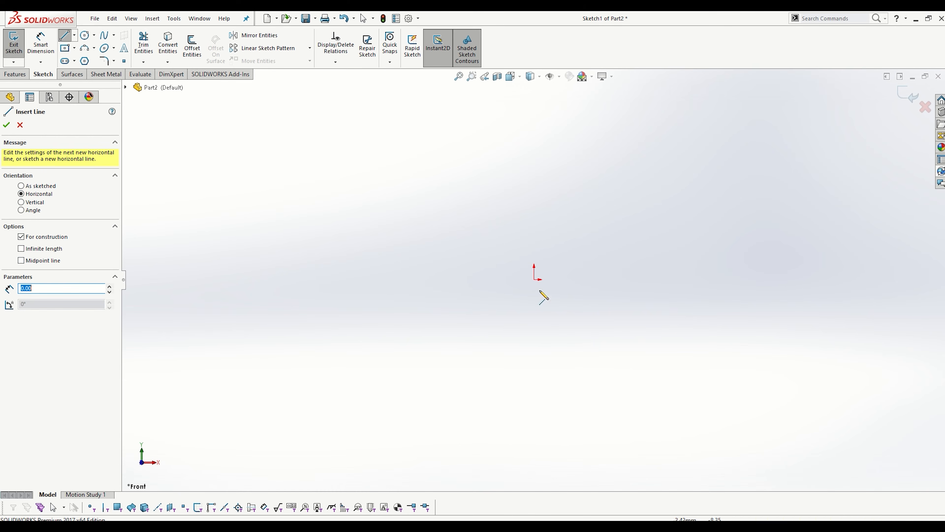
click(534, 279)
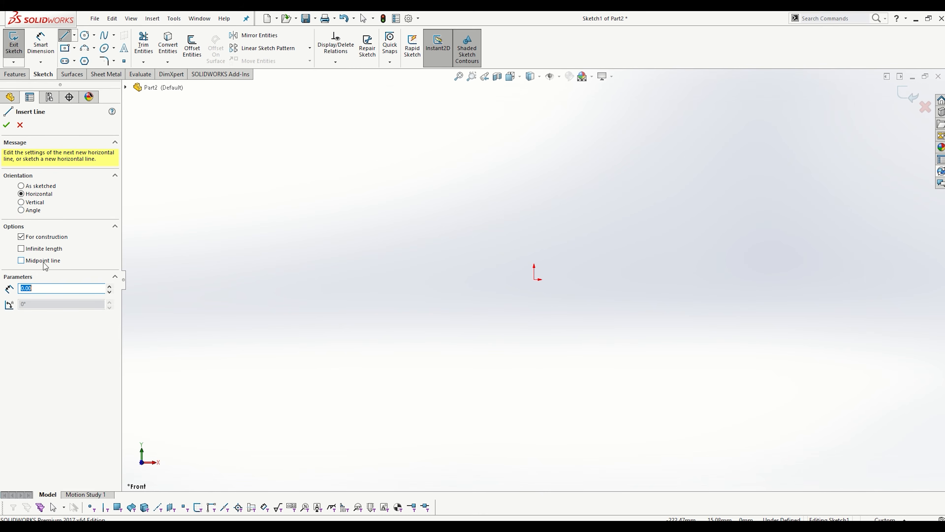
click(535, 279)
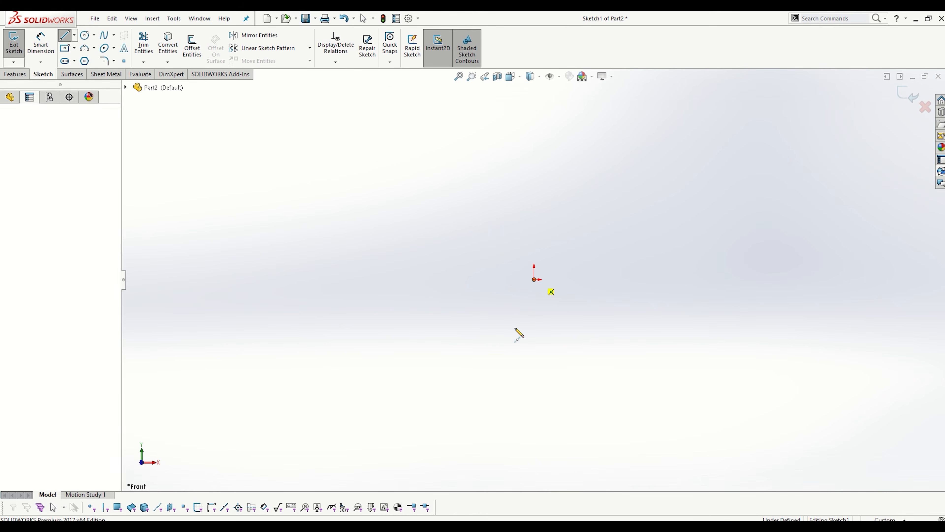
click(239, 305)
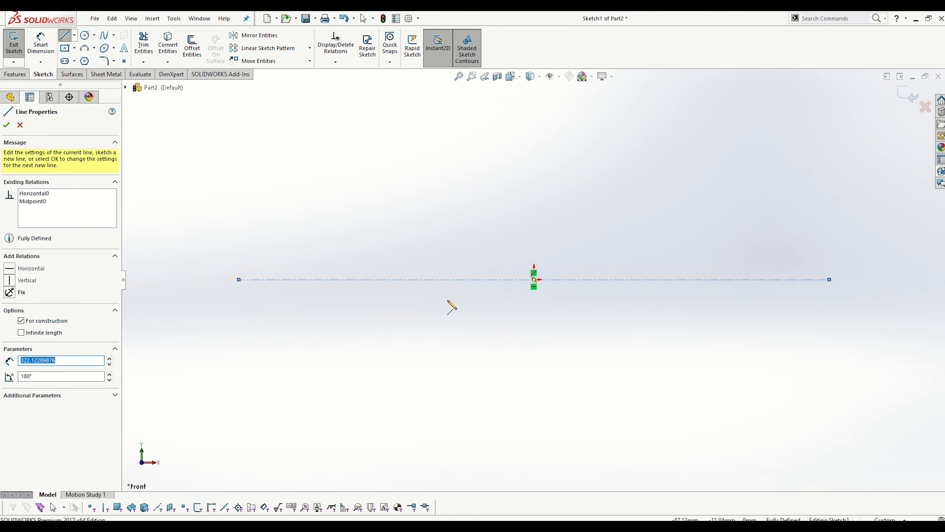
click(7, 125)
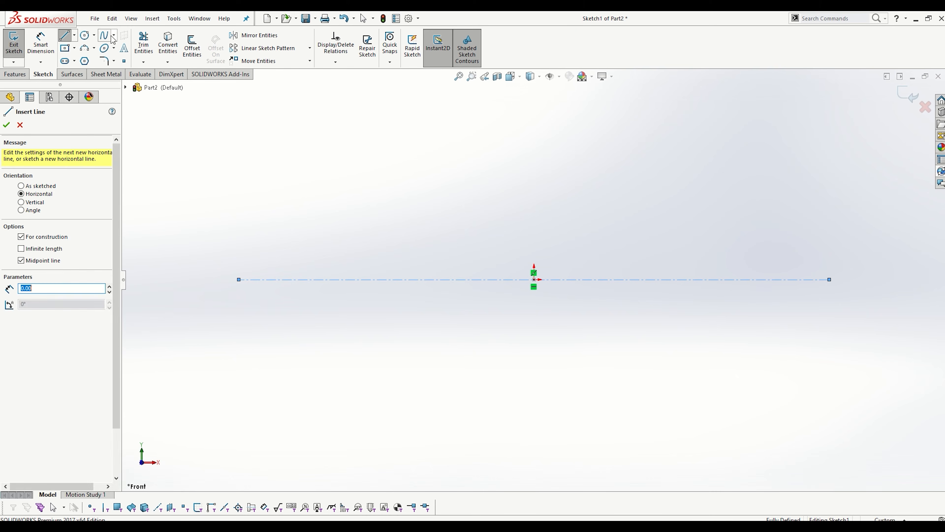
- Add an infinite-length vertical construction line through the origin
click(40, 252)
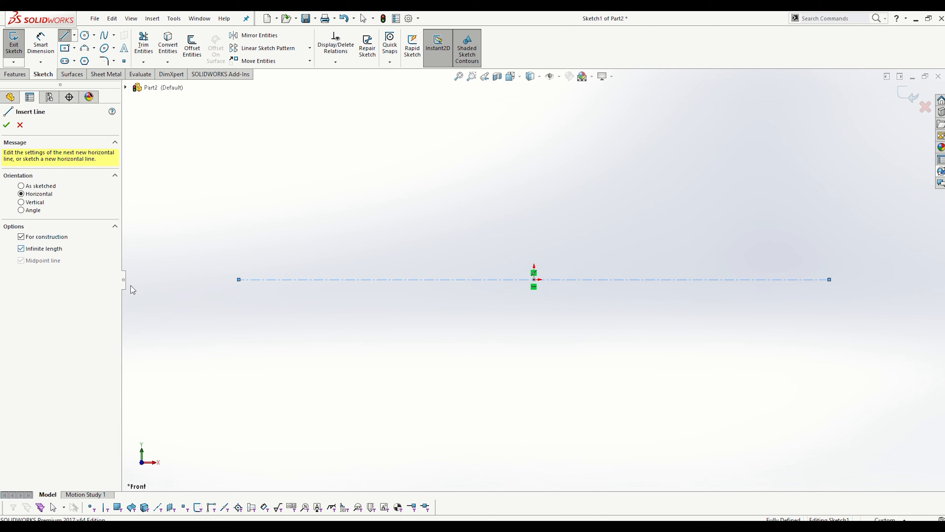
click(33, 203)
click(534, 279)
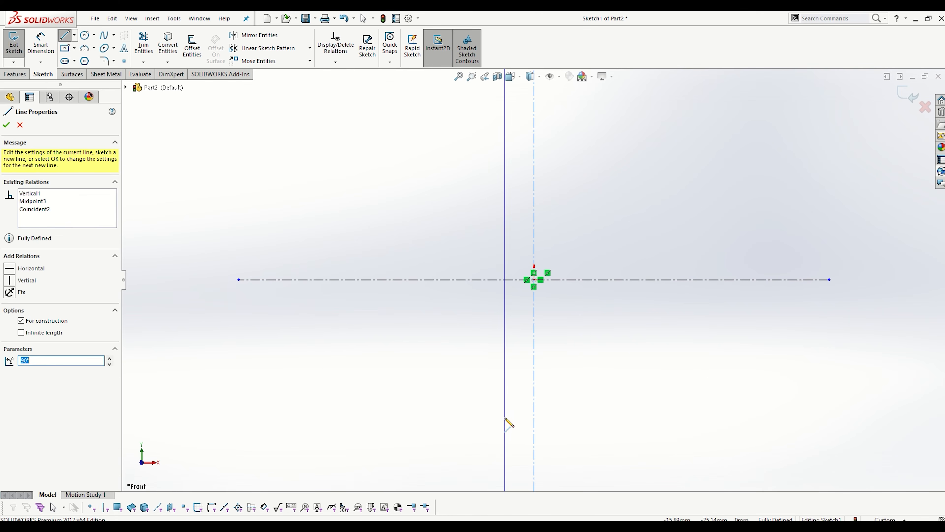
click(6, 125)
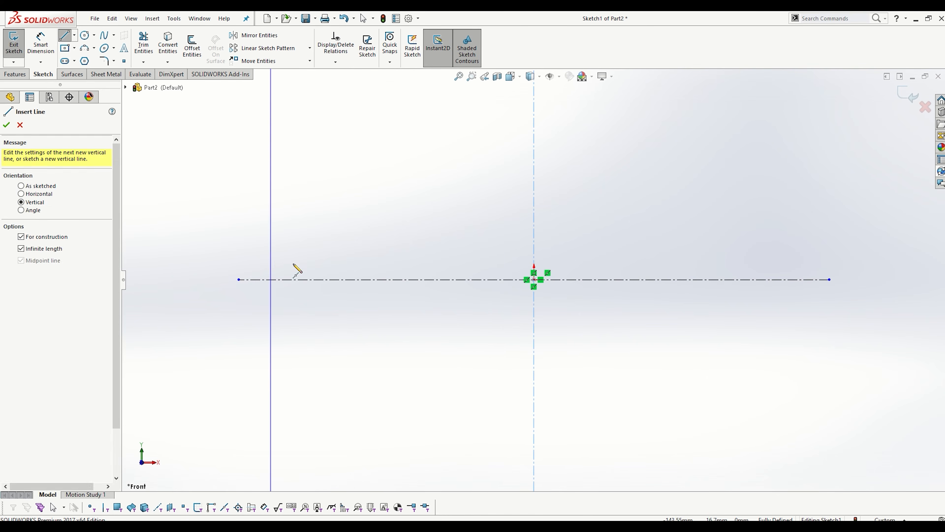
key(Escape)
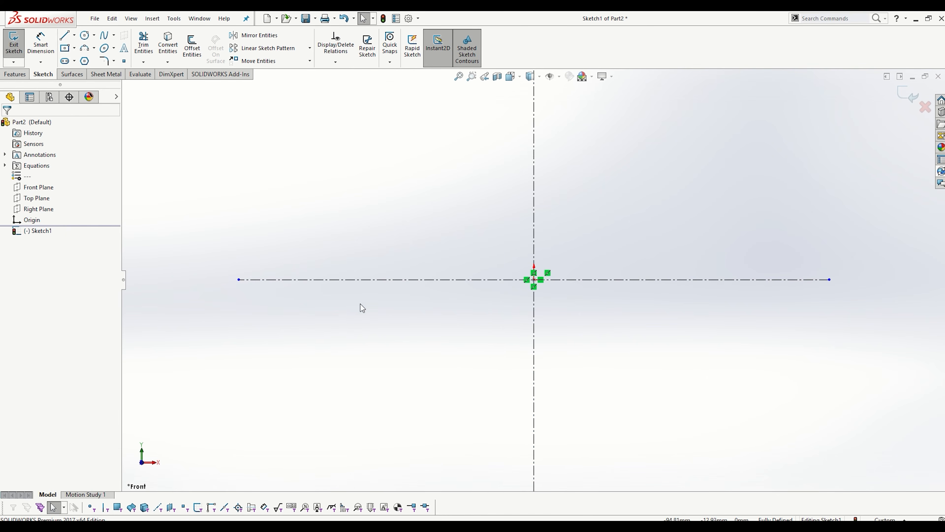
- Sketch a solid horizontal base line about 67 mm long from the origin along the horizontal centreline
click(68, 37)
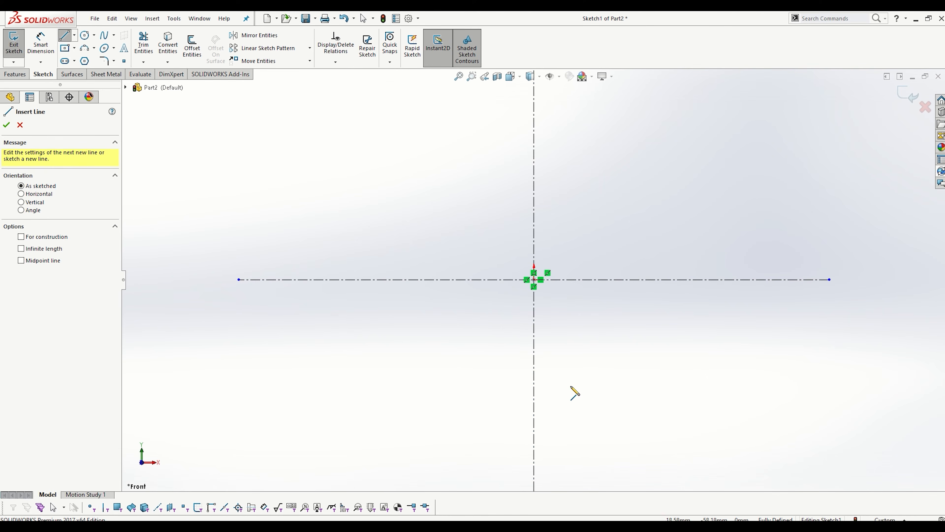
click(534, 280)
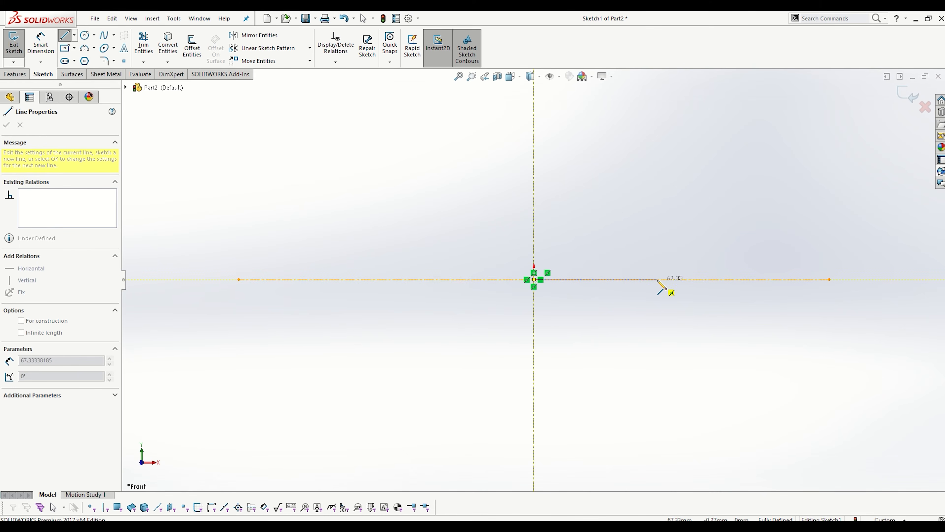
click(657, 280)
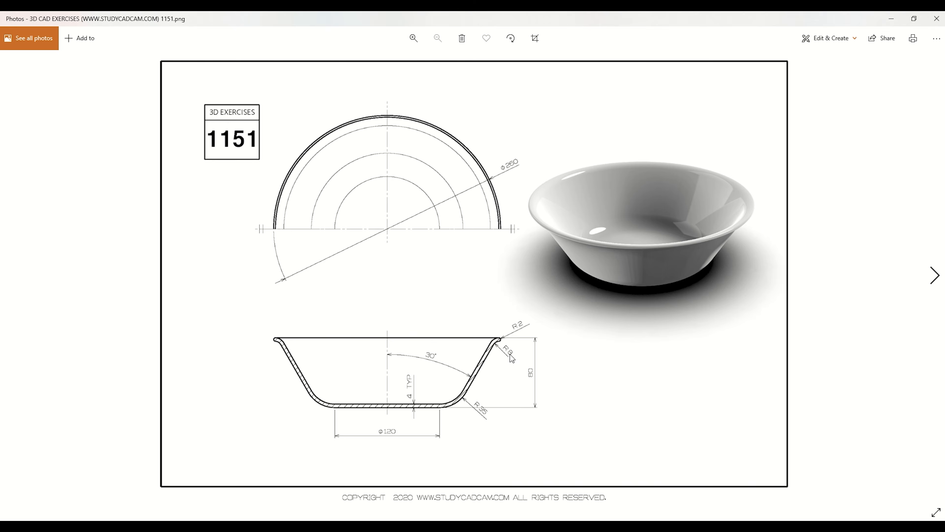
- Continue the profile with a tangent arc of about 20 mm radius, a slanted wall line about 57 mm long and a small tangent rim arc
click(894, 22)
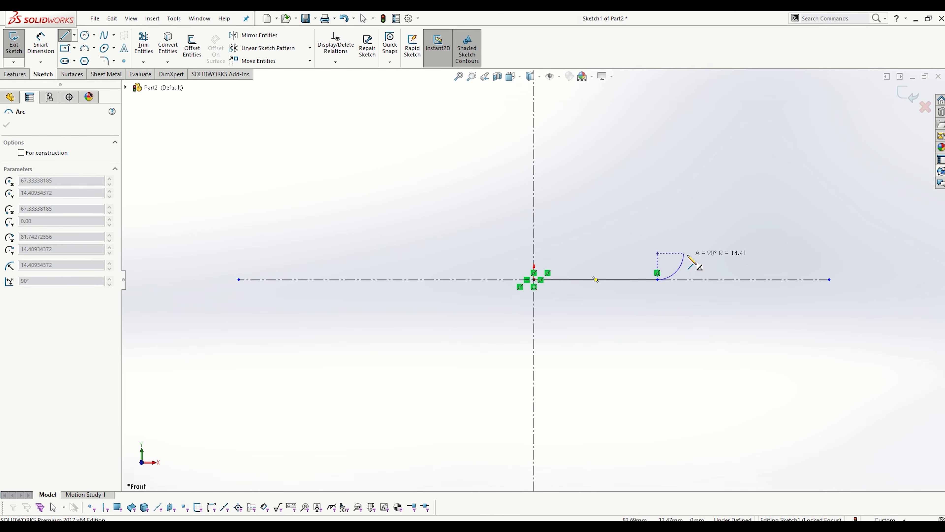
click(694, 250)
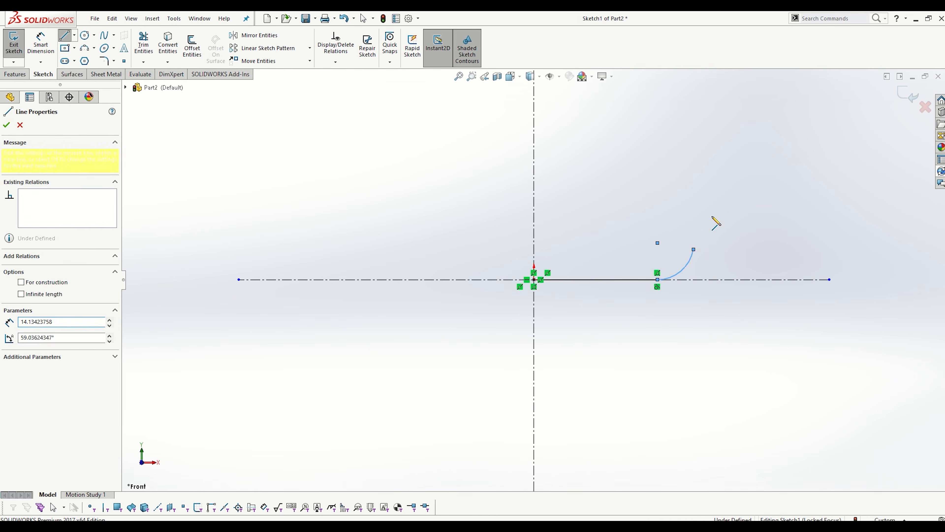
double_click(731, 154)
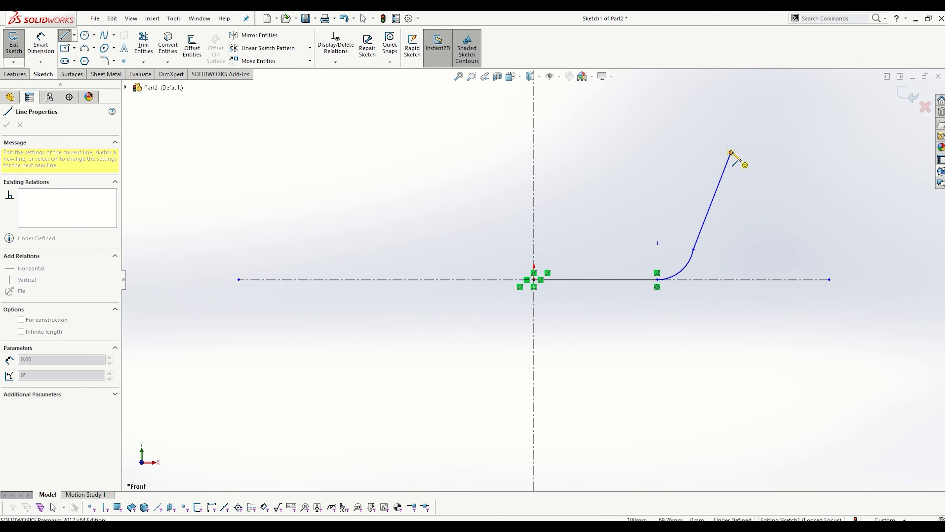
click(744, 139)
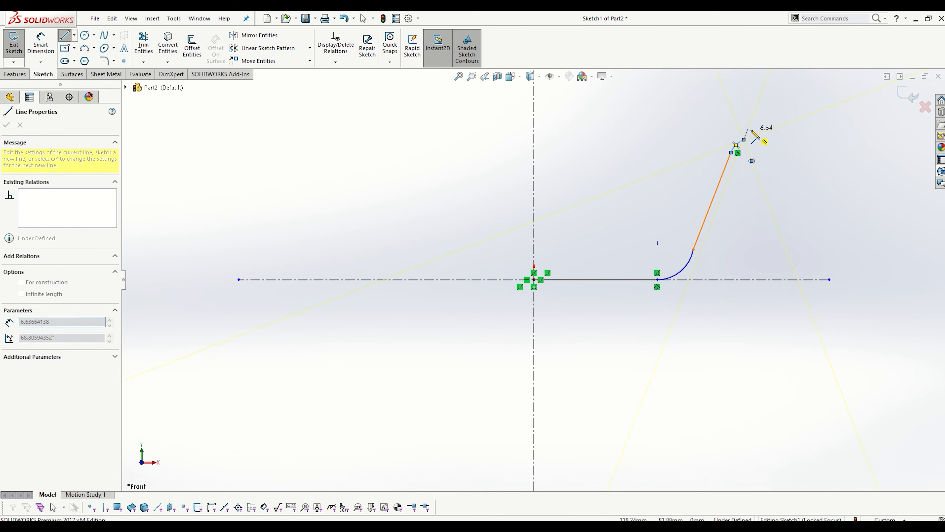
key(Escape)
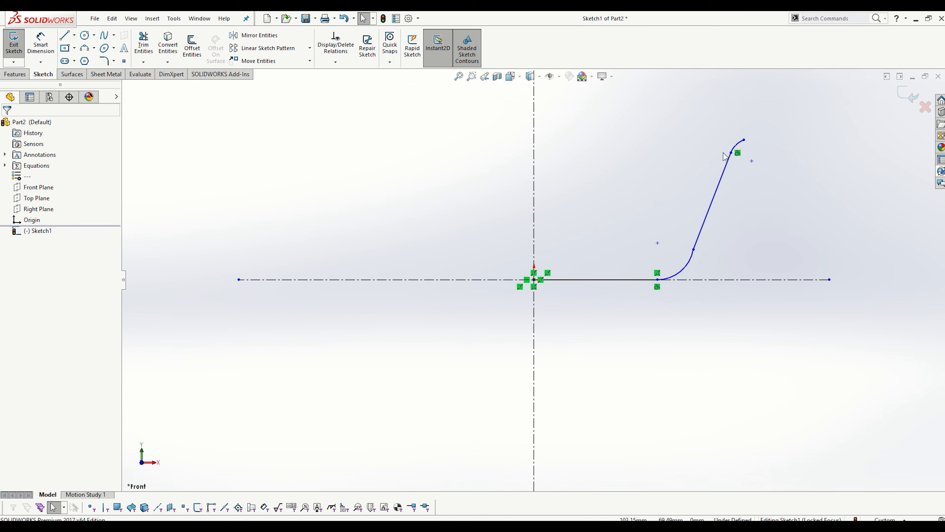
- Make the lower arc tangent to the slanted wall line and check the relation between the wall line and rim arc
click(691, 265)
ctrl+click(701, 235)
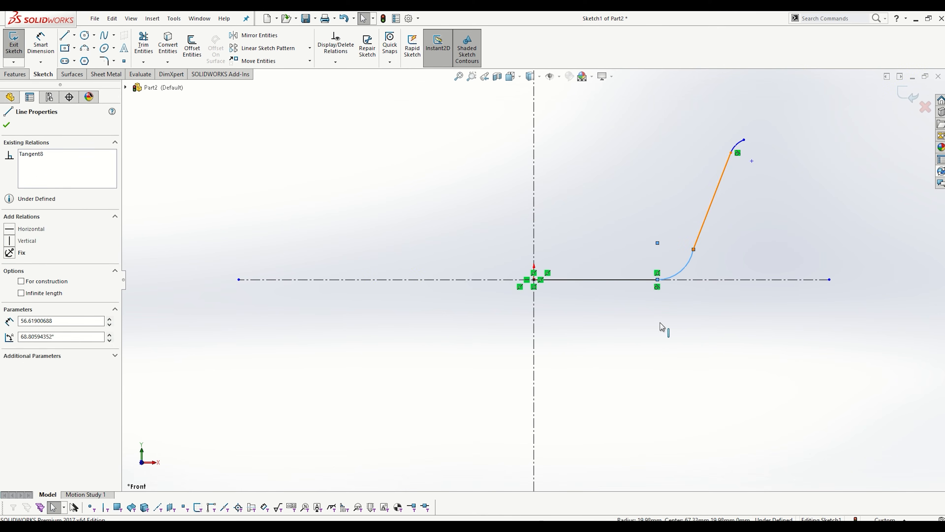
click(28, 287)
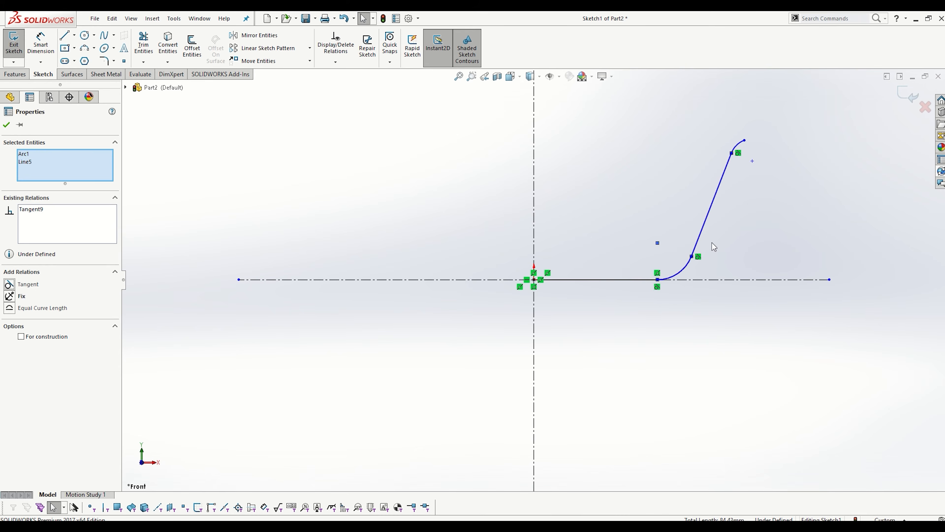
click(741, 145)
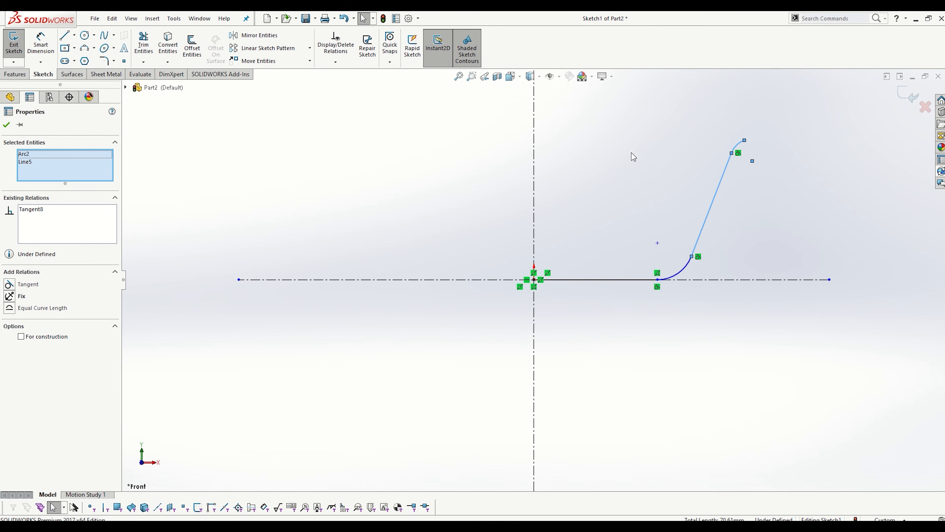
click(612, 178)
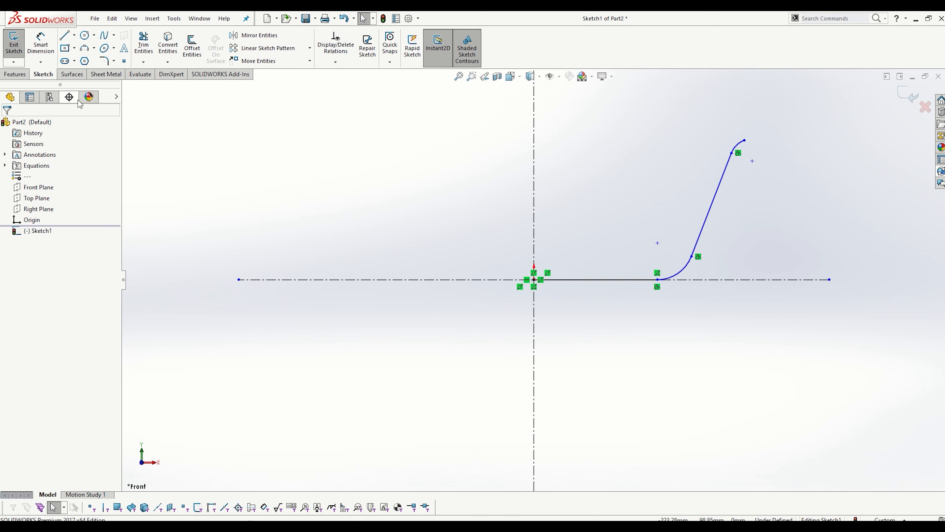
- Dimension the outer end of the base line against the vertical centreline as a doubled 120 mm diameter, checking the exercise drawing for the value
click(40, 42)
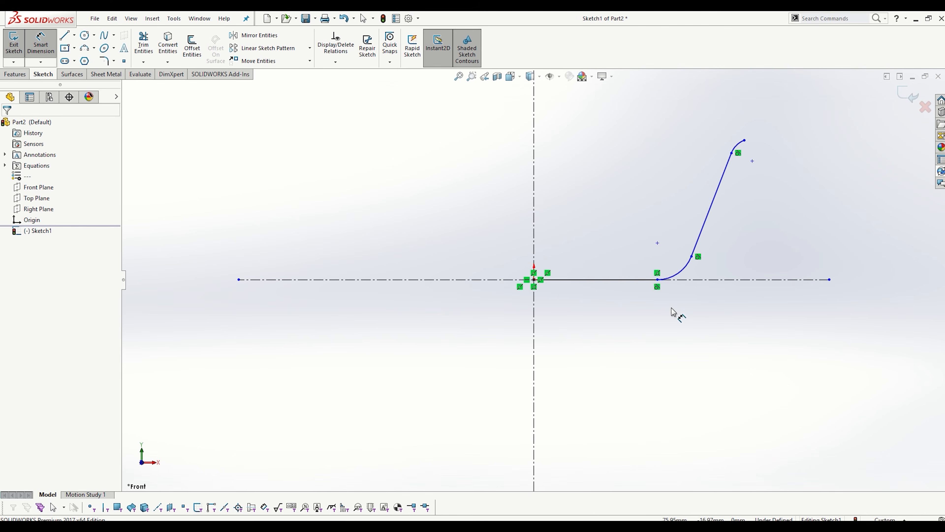
click(658, 283)
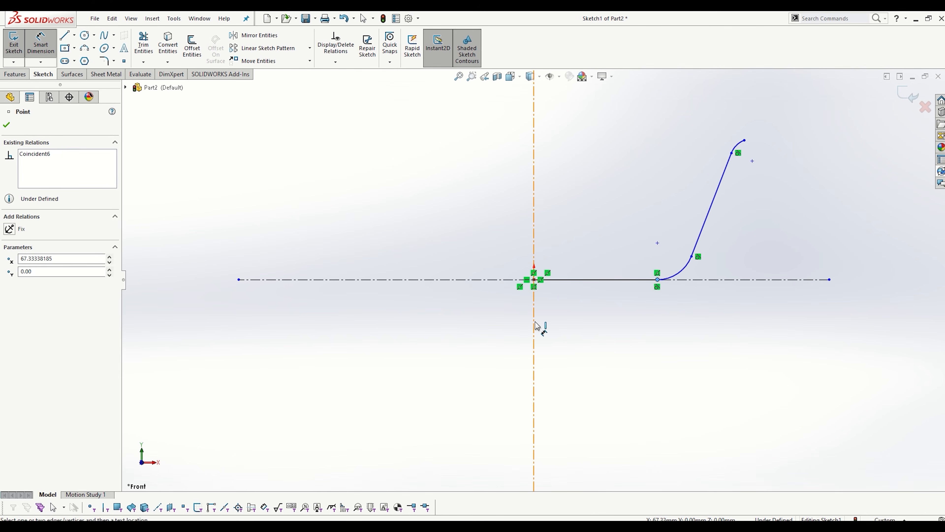
click(535, 327)
click(496, 341)
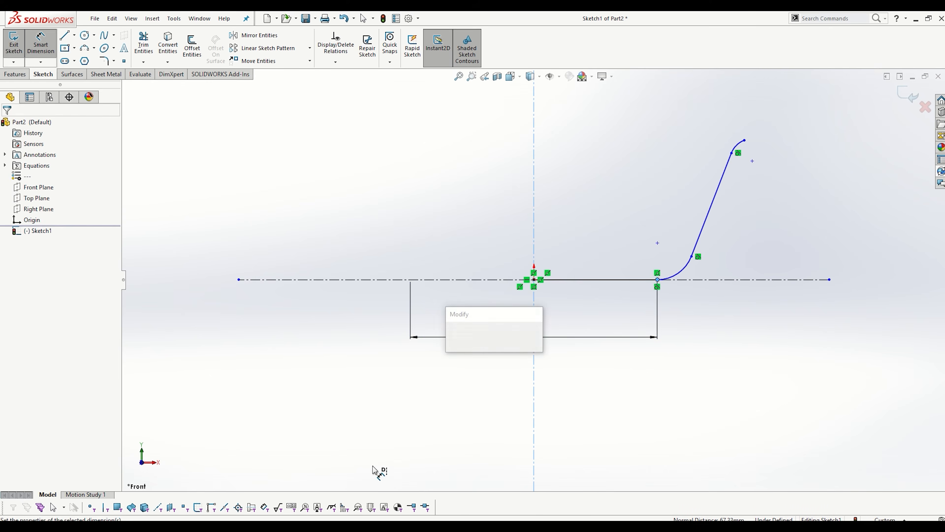
key(alt+Tab)
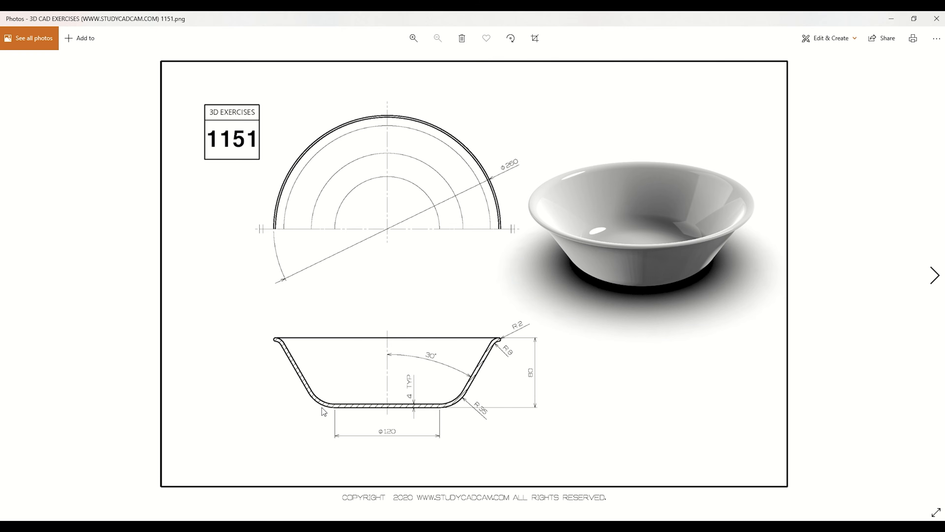
click(892, 19)
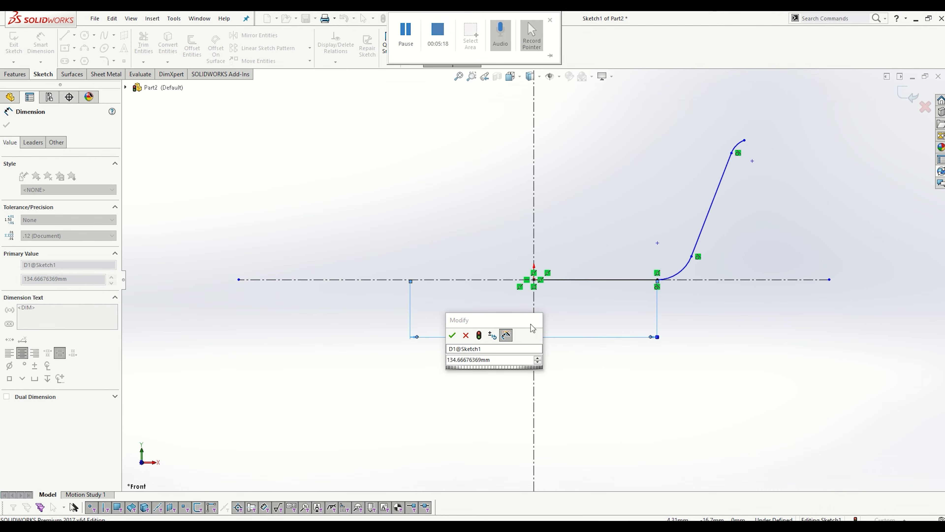
text(120)
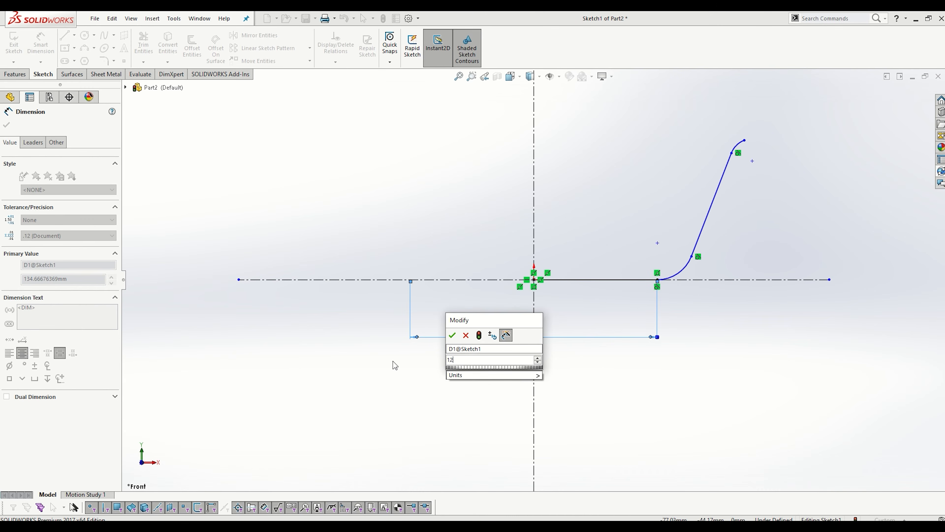
key(Return)
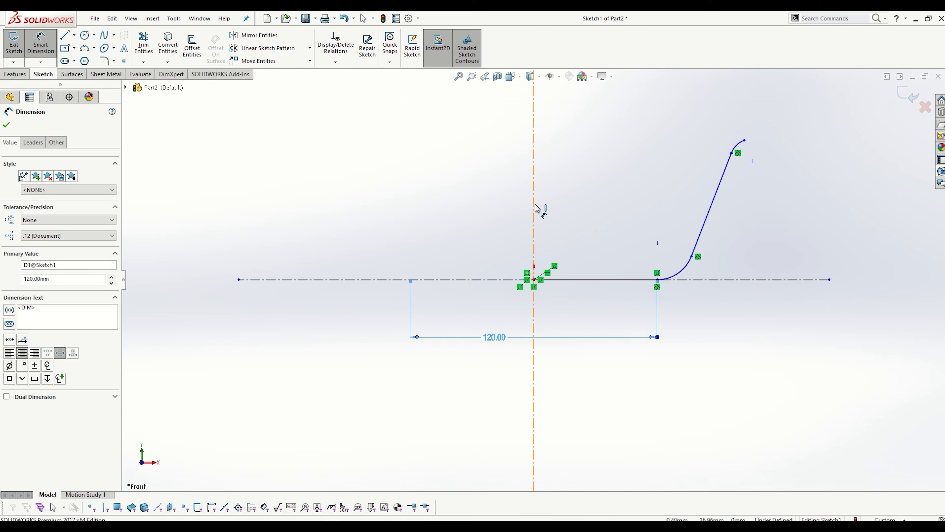
- Dimension the angle between the slanted wall line and the vertical centreline as 30°
click(709, 216)
click(534, 208)
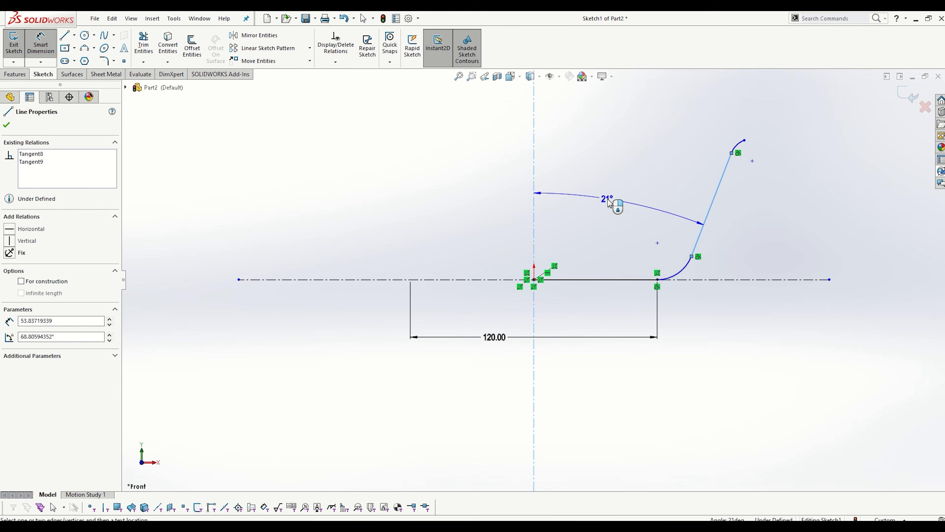
click(616, 204)
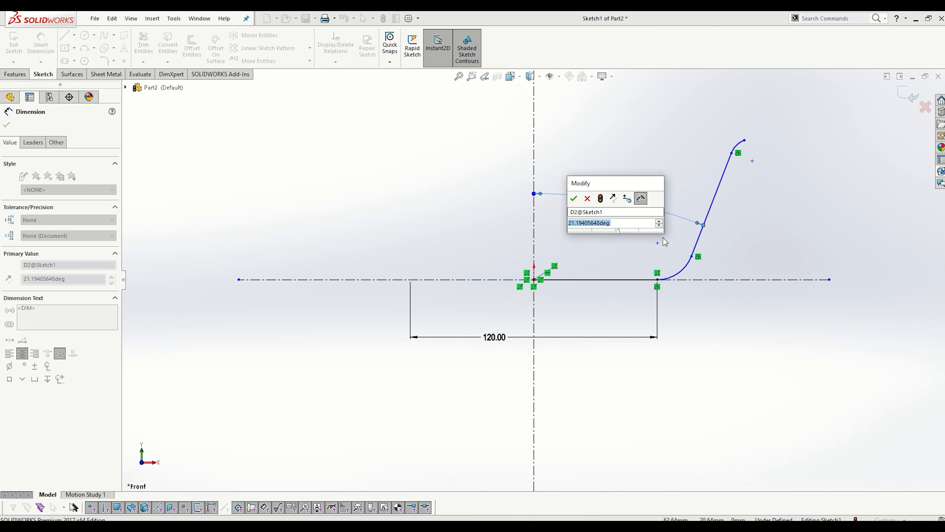
text(30)
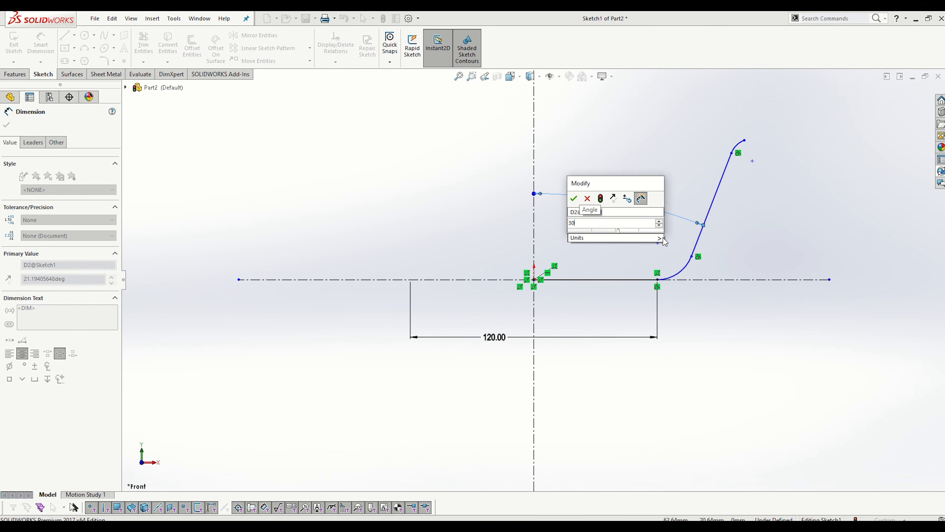
key(Return)
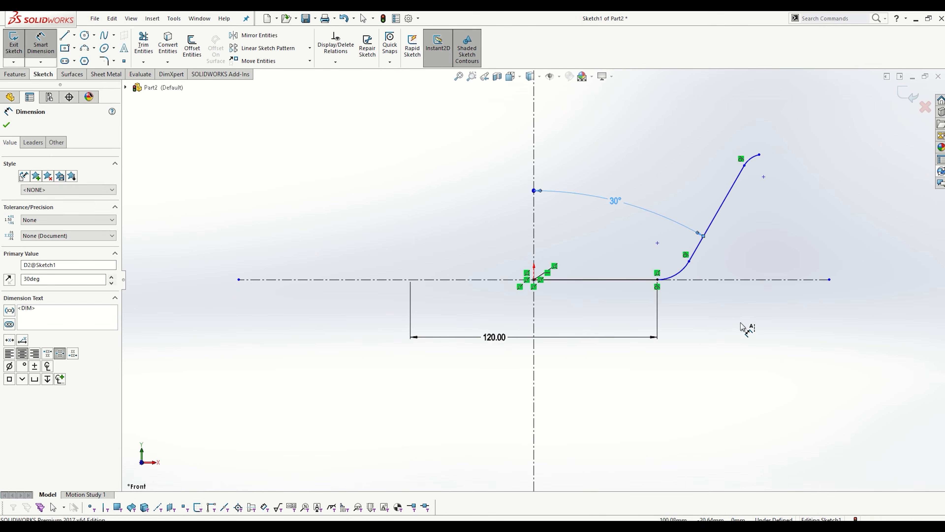
- Dimension the lower arc between the base line and the wall with a 35 mm radius
click(675, 277)
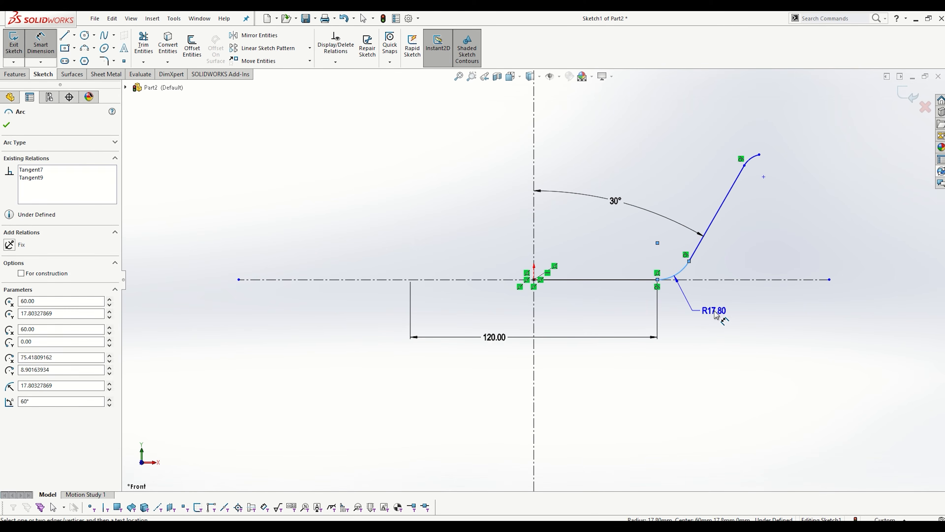
click(716, 315)
text(35)
key(Return)
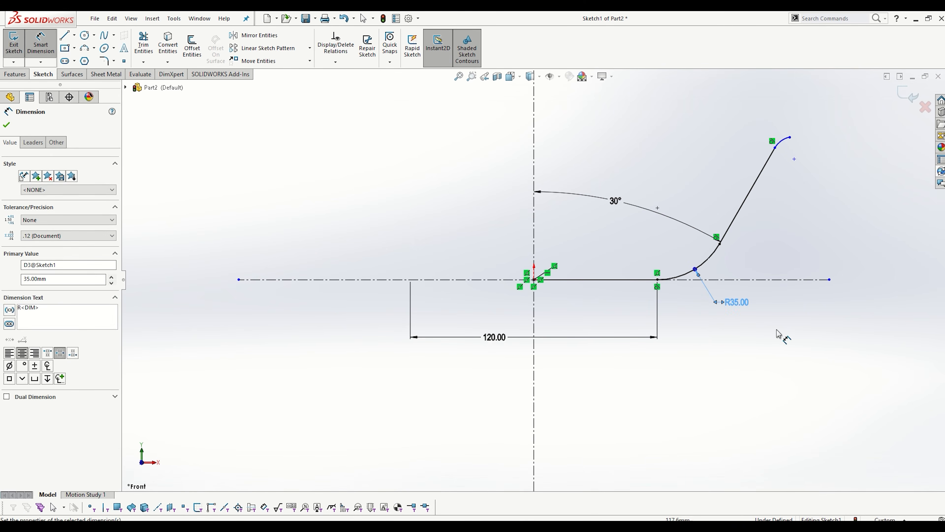
- Dimension the small rim arc with an 8 mm radius and consult the exercise drawing
click(782, 140)
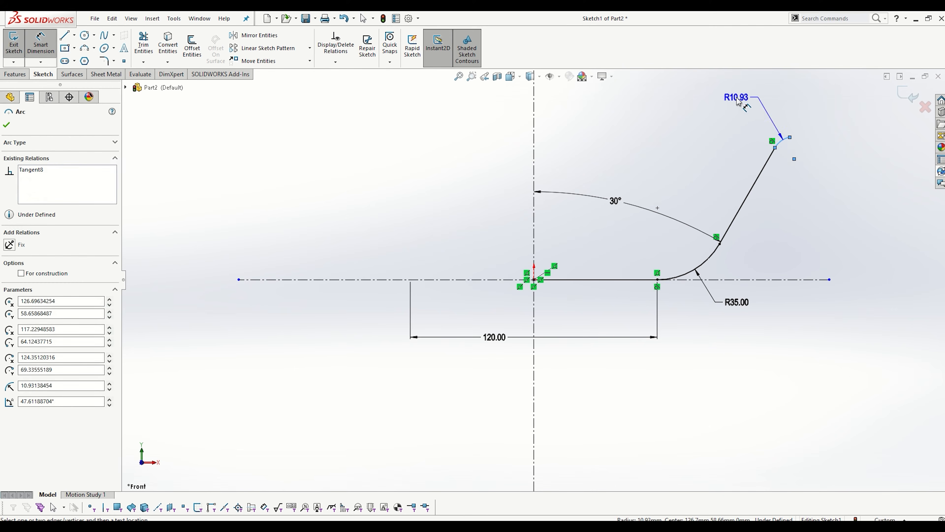
click(739, 101)
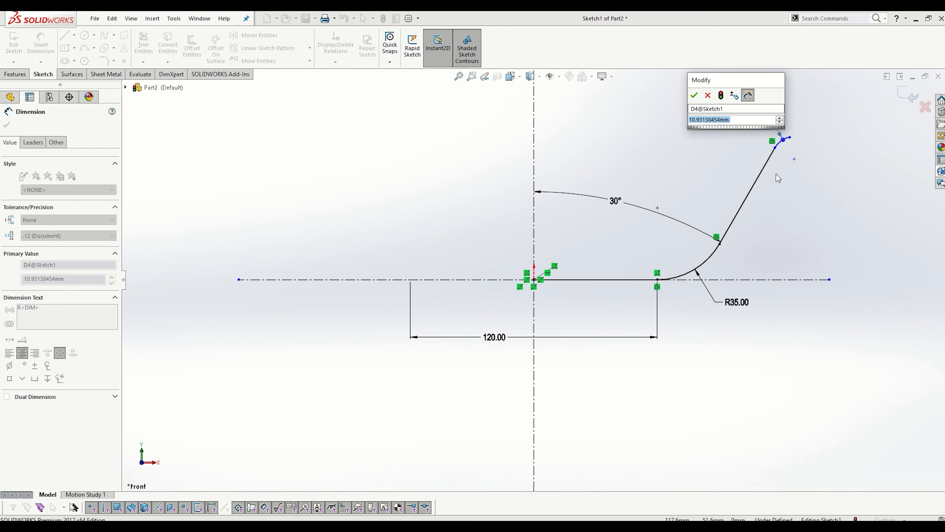
text(8)
key(Return)
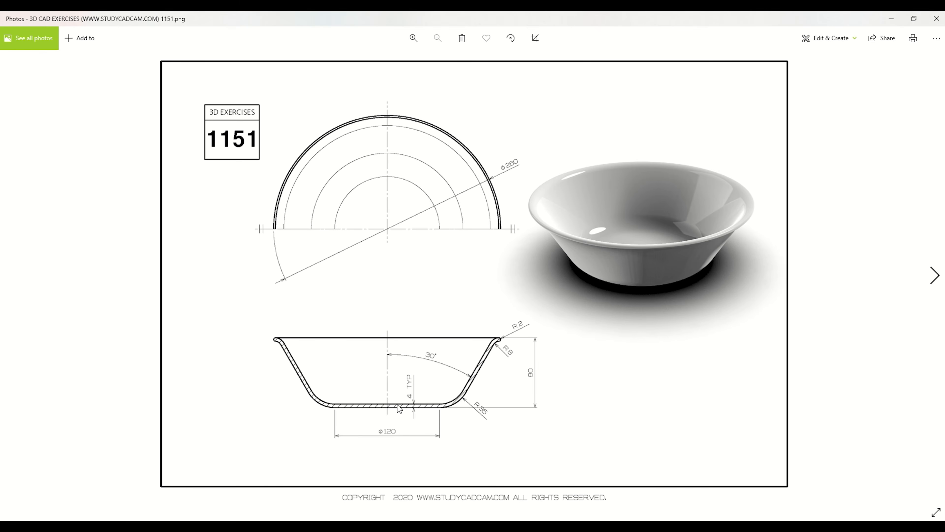
click(899, 19)
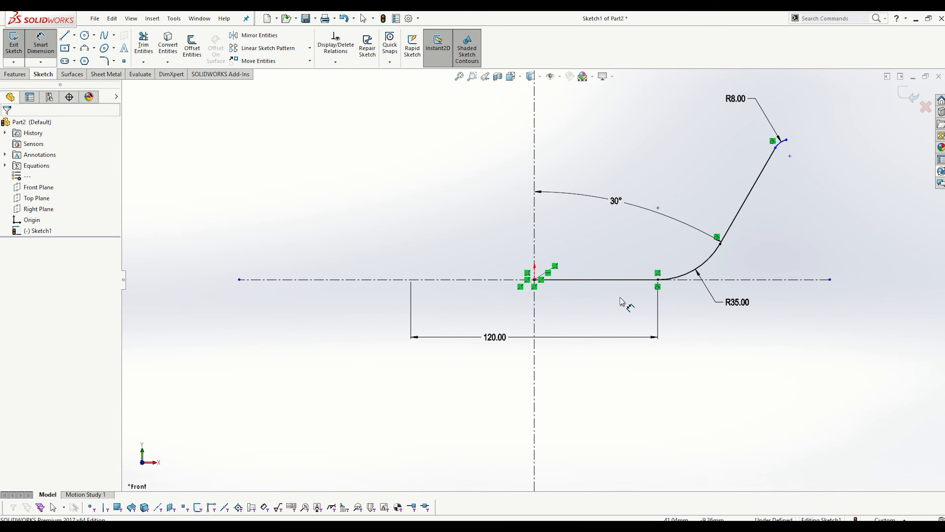
- Start an Offset Entities operation with Select chain off, picking the base line, lower arc, wall line and rim arc individually
click(64, 35)
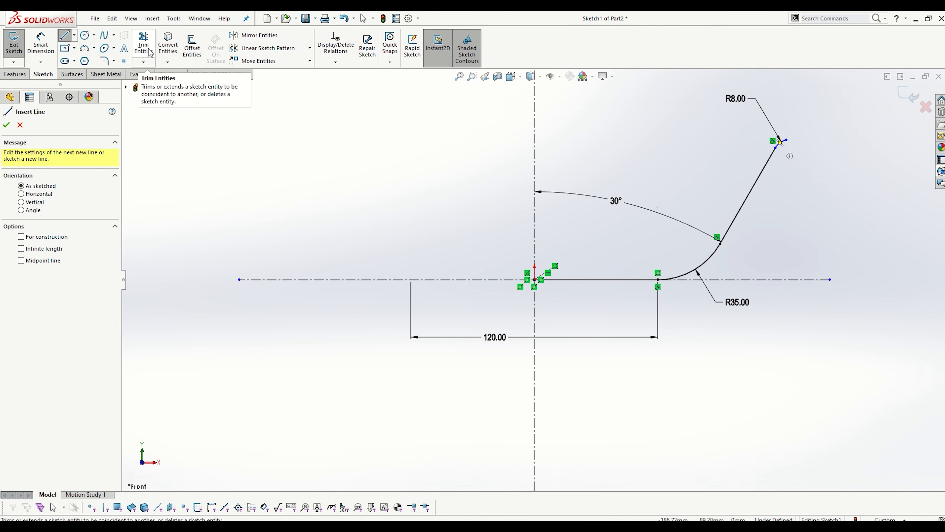
click(193, 44)
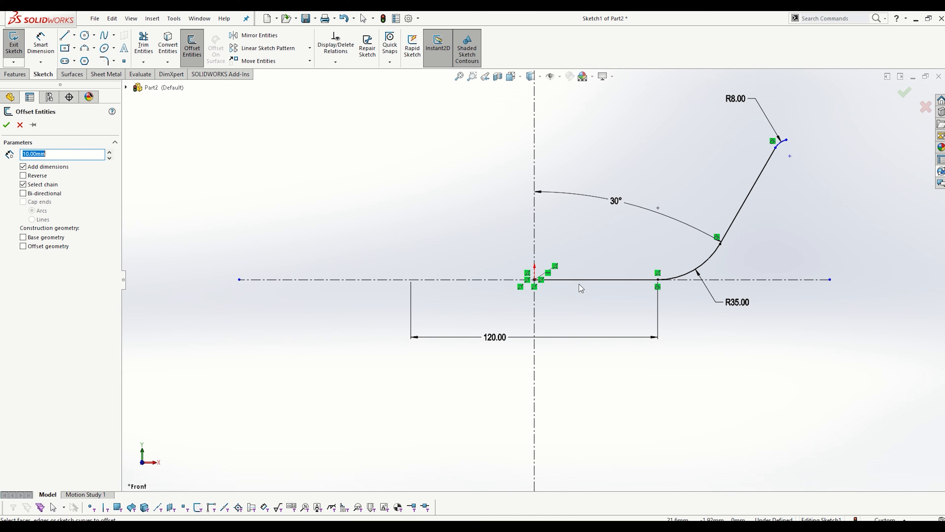
click(586, 279)
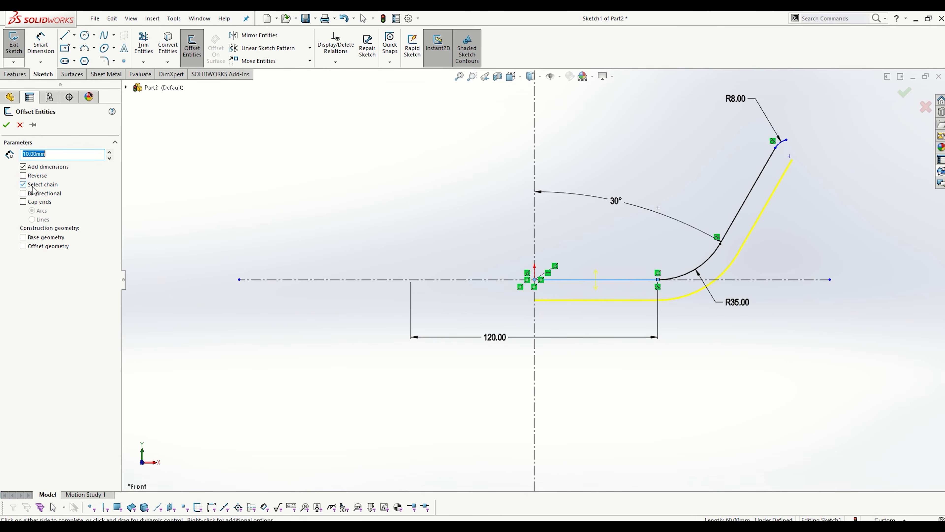
click(23, 184)
click(23, 193)
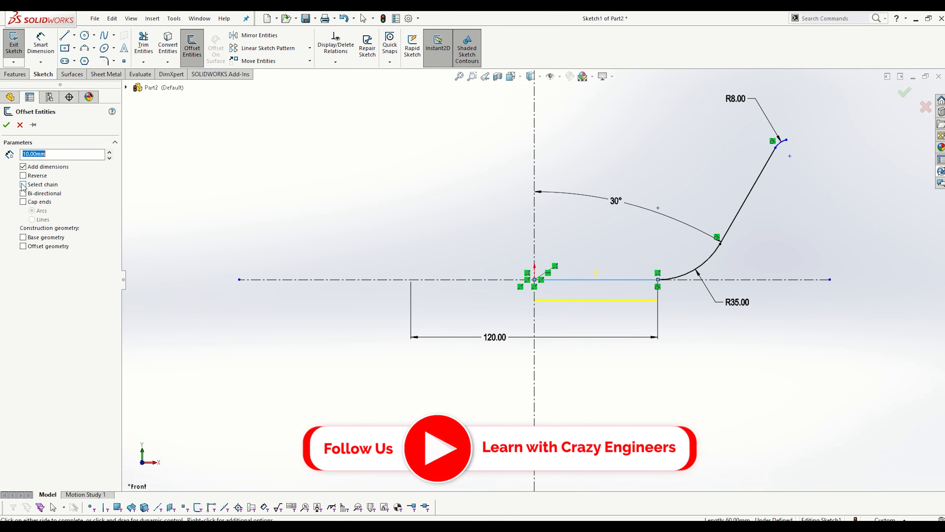
click(24, 185)
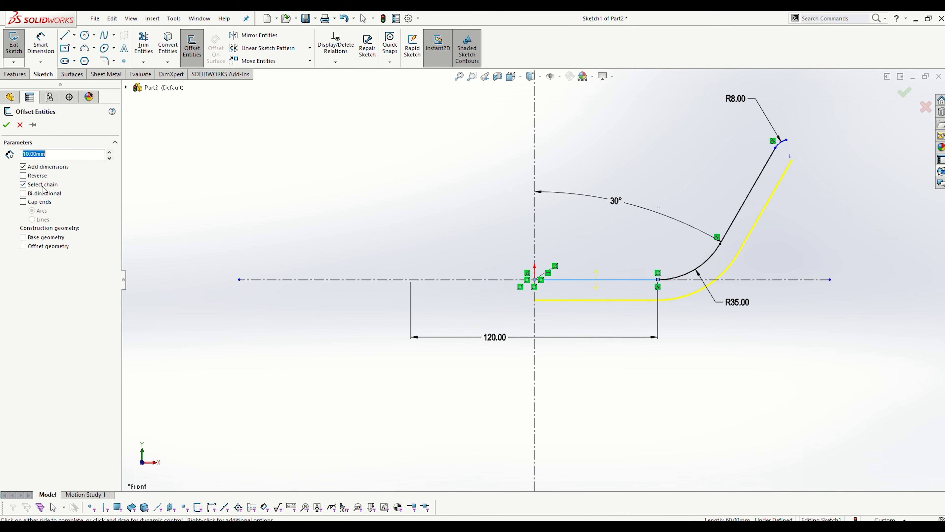
click(23, 184)
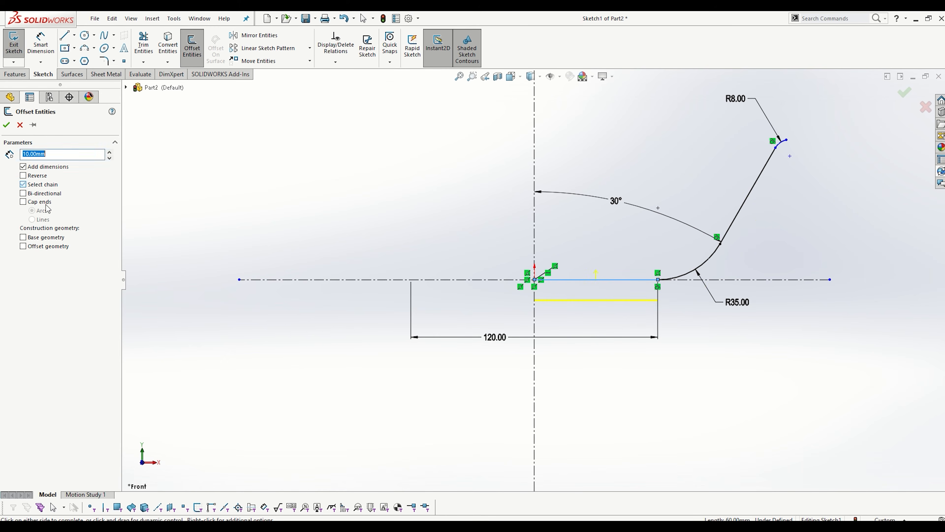
click(703, 266)
click(732, 227)
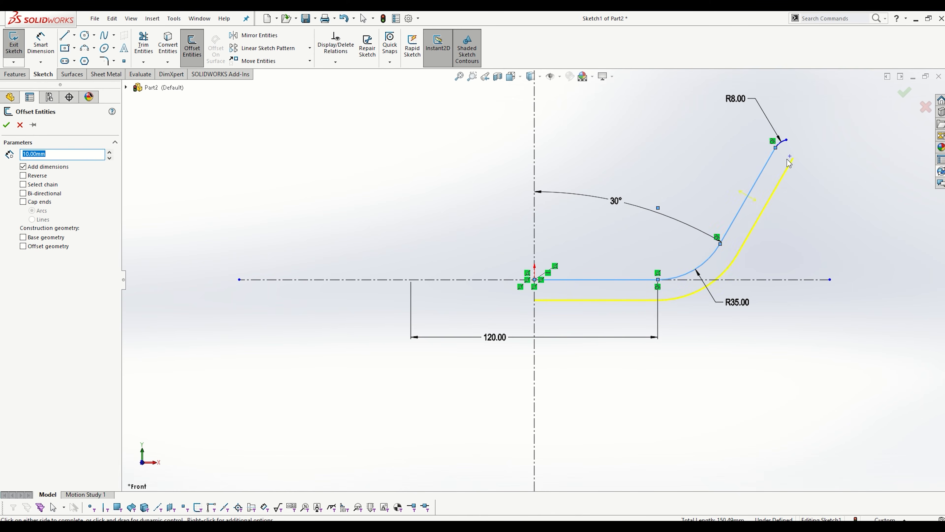
scroll(731, 164, down, 3)
click(732, 159)
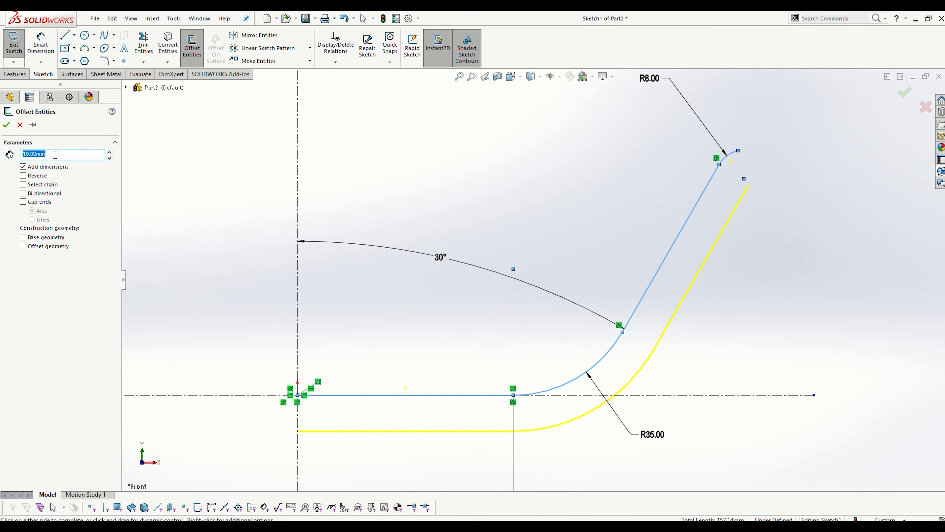
- Set the offset distance to 4 mm and reverse it toward the inside of the bowl
text(4)
key(Return)
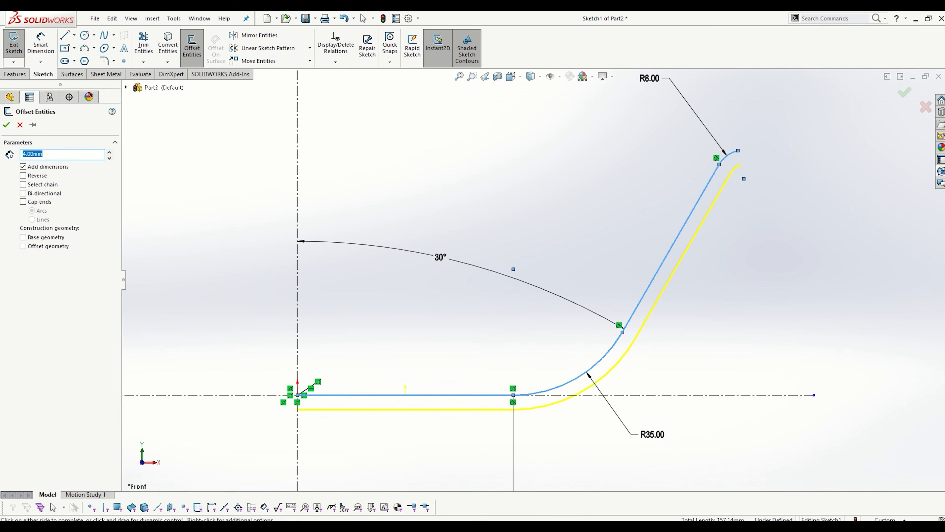
click(30, 176)
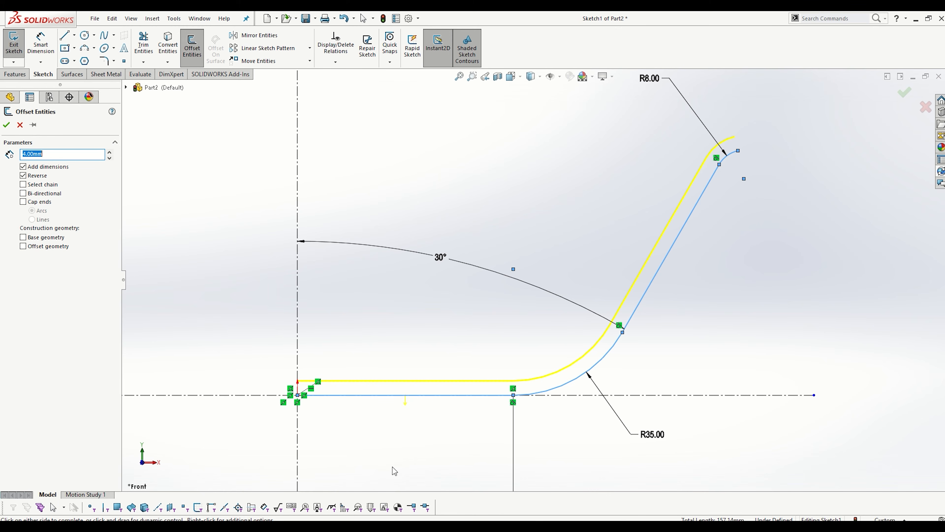
- Try the bi-directional offset option and the arc and line end caps in the offset preview
click(30, 194)
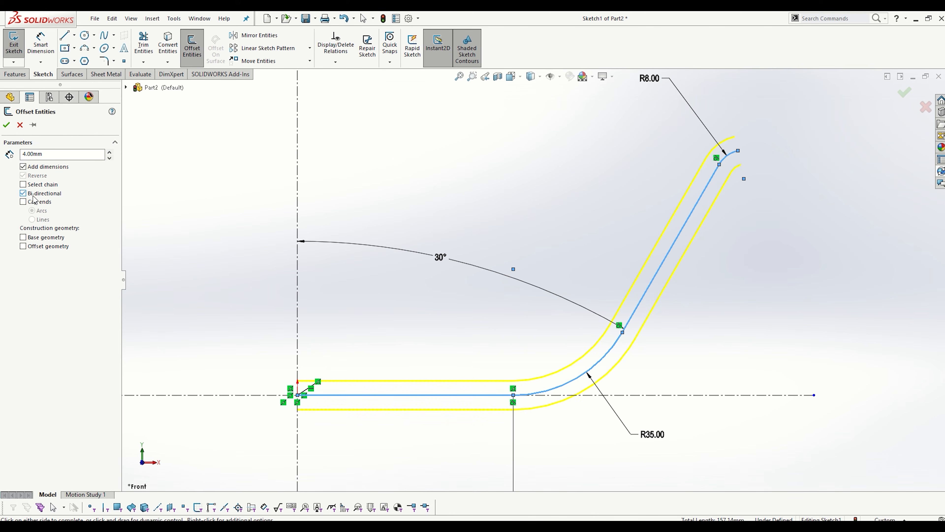
click(35, 197)
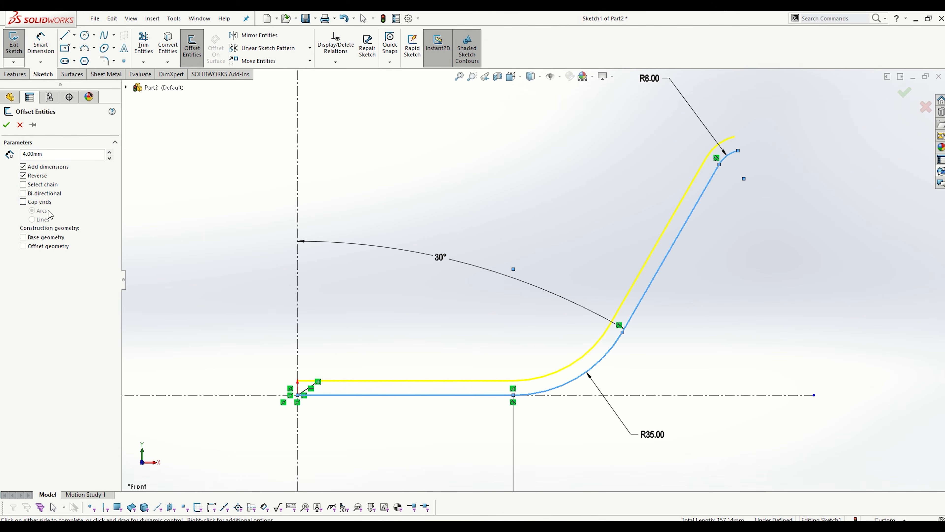
click(23, 203)
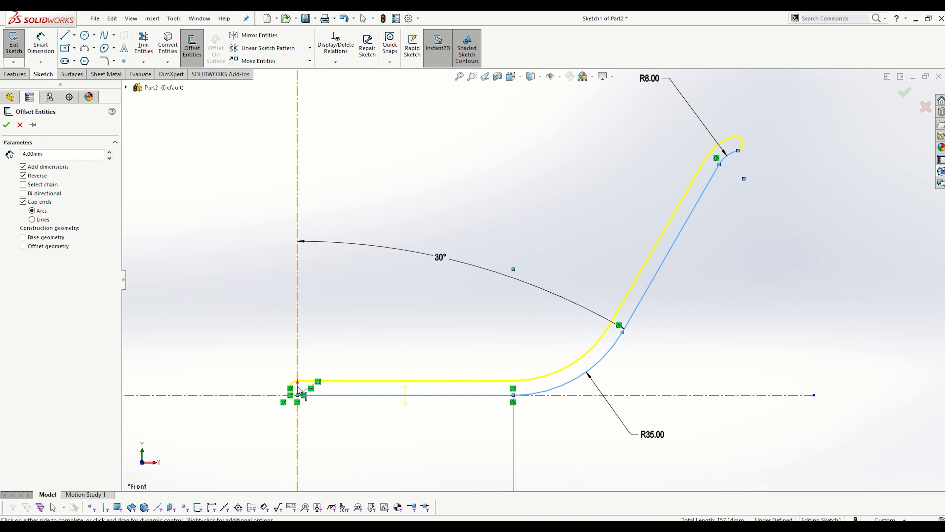
click(44, 222)
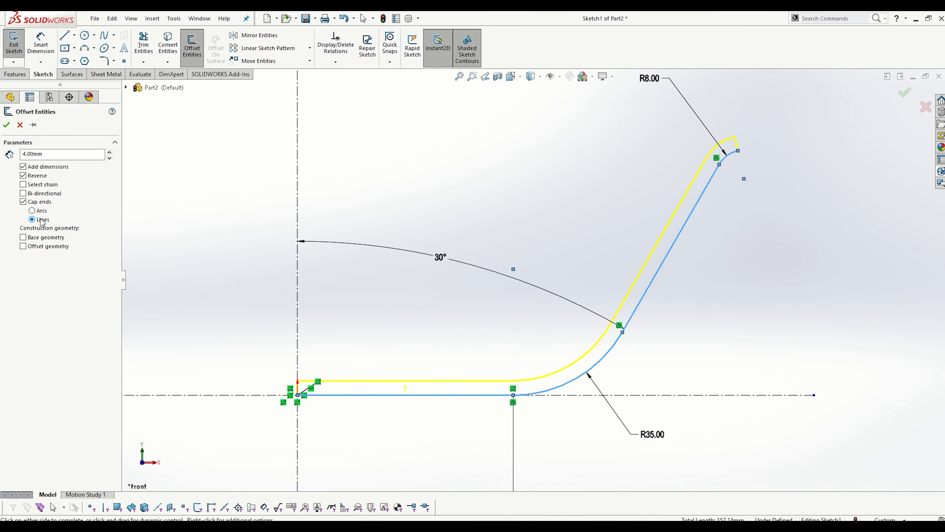
click(33, 202)
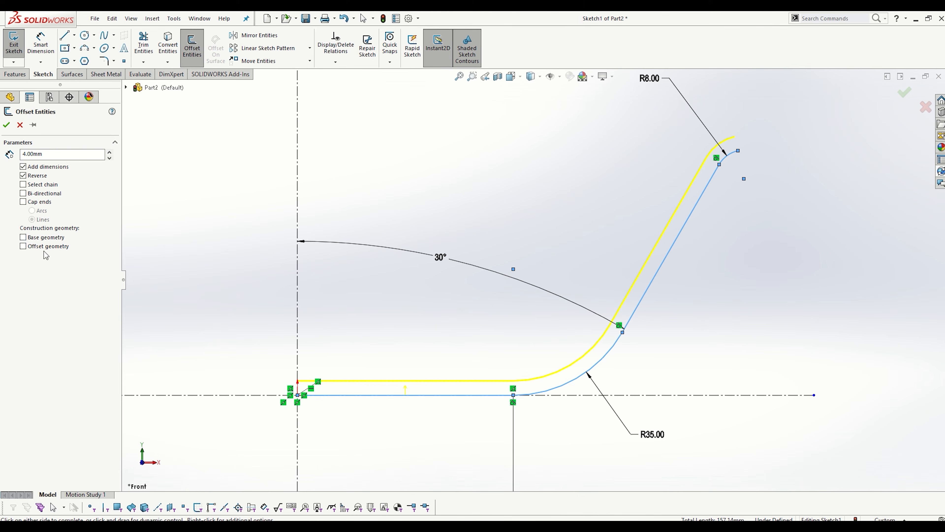
- Accept the 4 mm inward offset and move the R8 dimension text closer to the rim
click(6, 125)
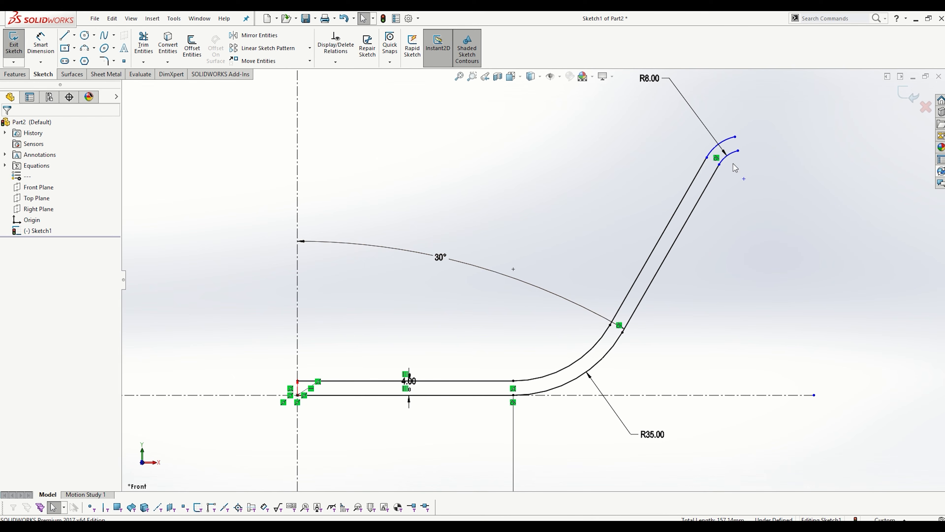
drag(655, 80, 680, 127)
click(565, 173)
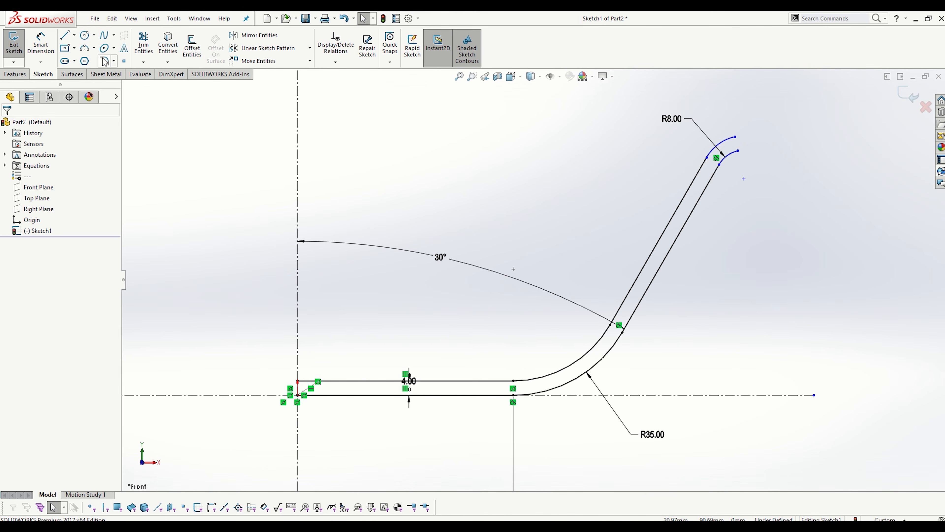
- Close the open rim with a 3-point arc of about 2.2 mm radius between the ends of the outer and inner rim arcs
click(85, 48)
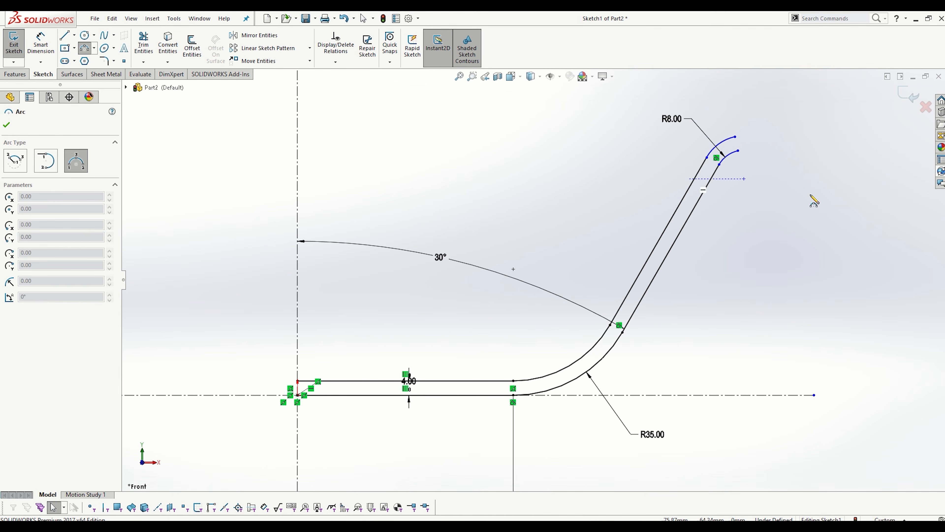
click(735, 138)
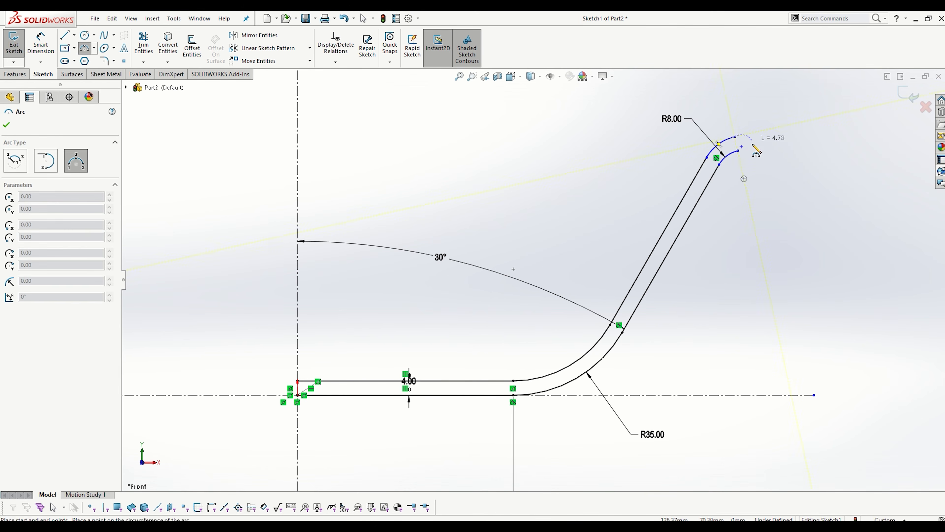
click(739, 151)
click(748, 147)
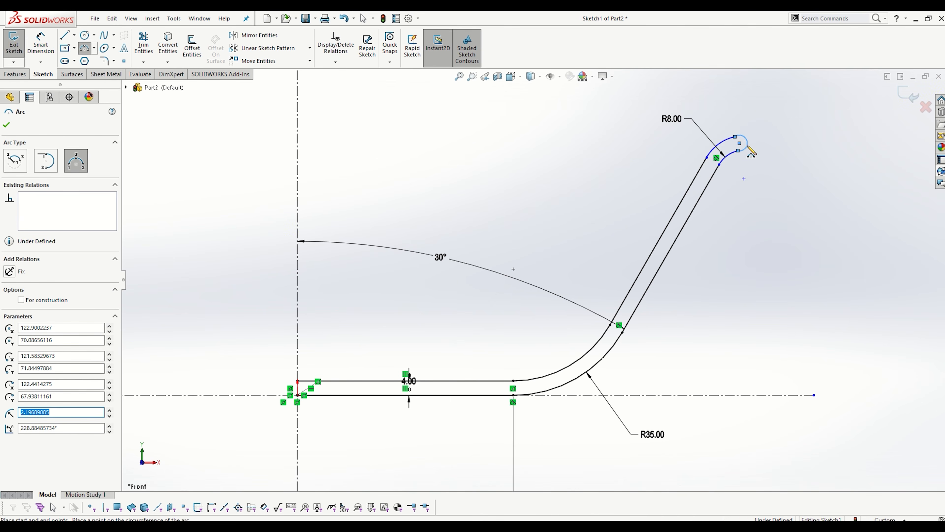
key(Escape)
- Make the rim's end arc tangent to both the lower R8 arc and the upper offset arc
scroll(753, 153, down, 2)
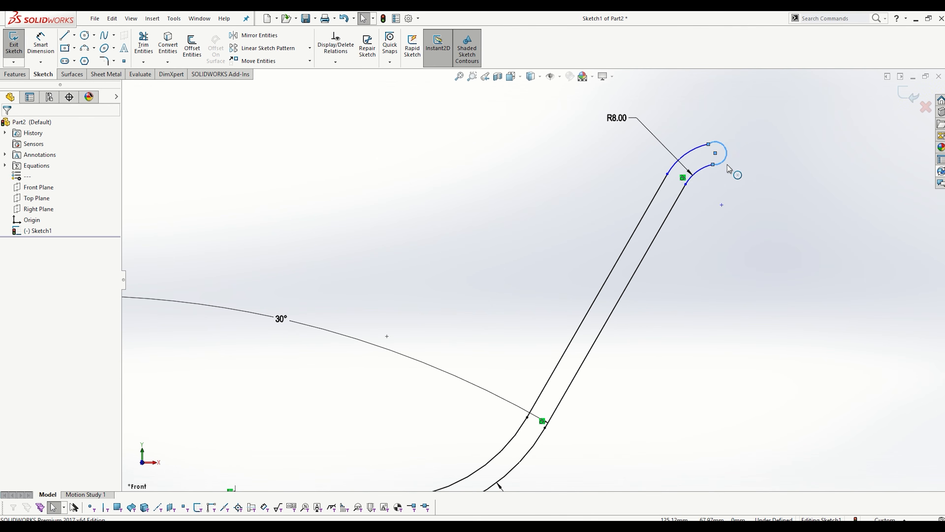
ctrl+click(702, 170)
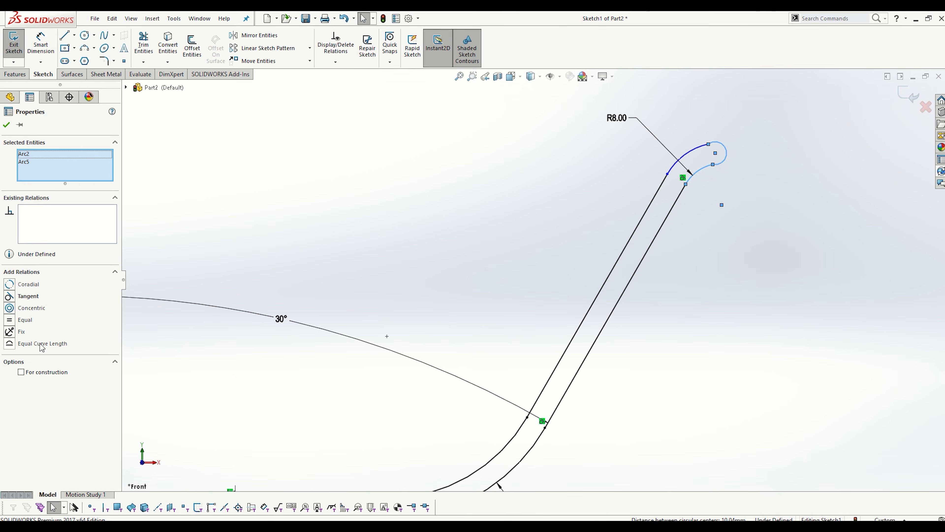
click(28, 297)
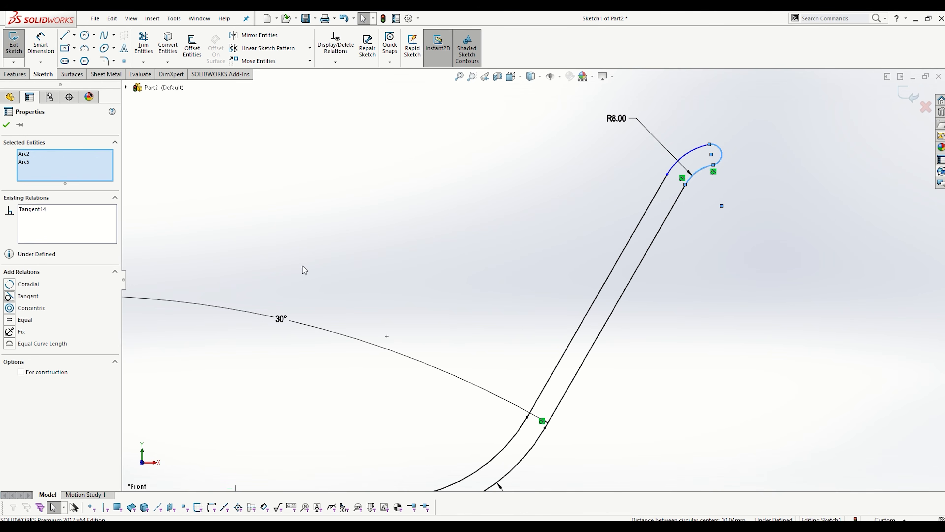
click(771, 162)
click(722, 149)
ctrl+click(718, 149)
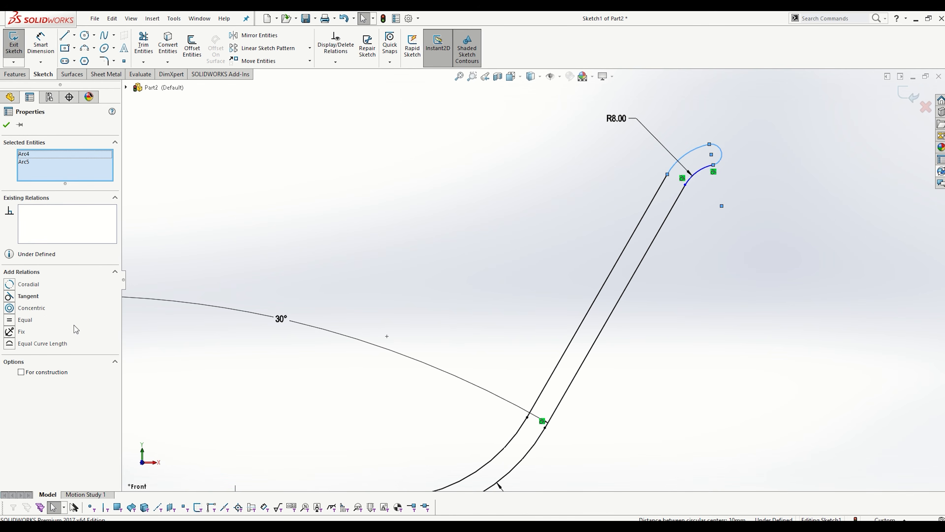
click(26, 296)
click(808, 256)
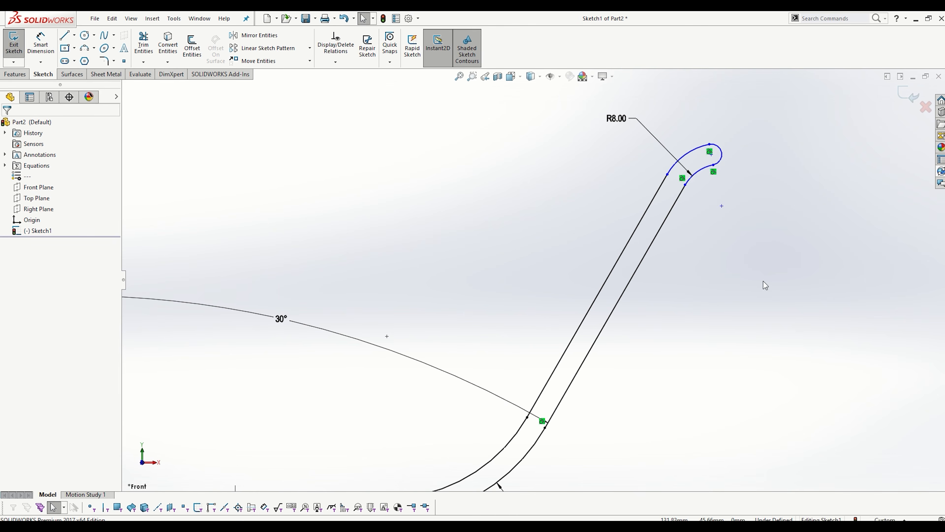
- Close the profile at the vertical centerline with a 4 mm vertical line from the inner base line's end to the origin
key(f)
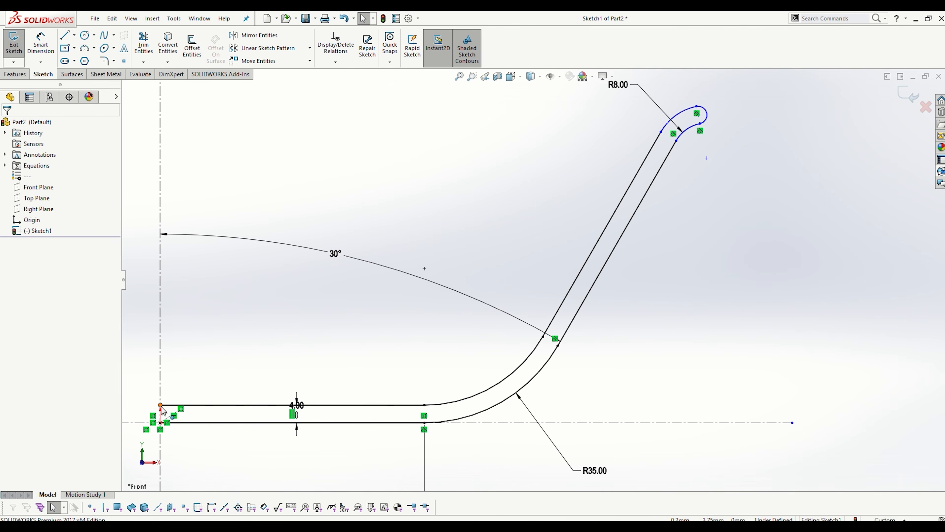
click(64, 35)
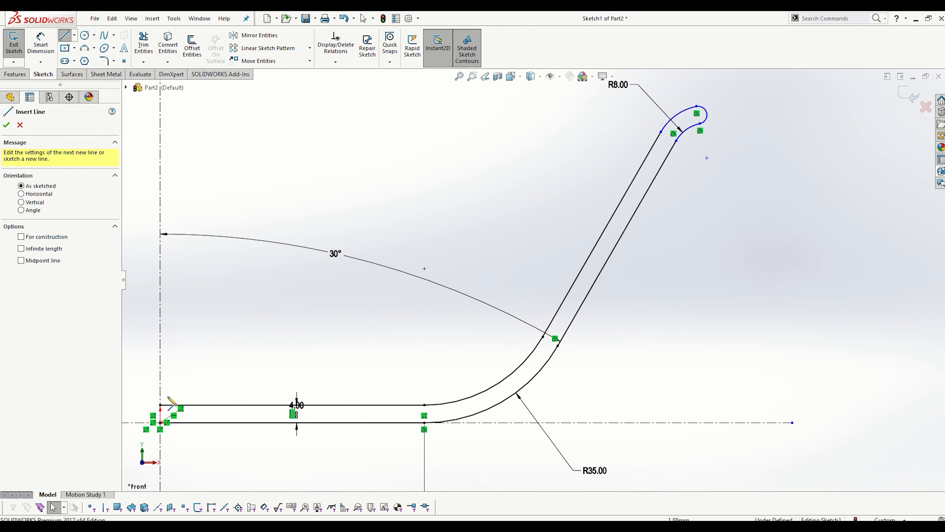
click(160, 423)
scroll(718, 264, up, 3)
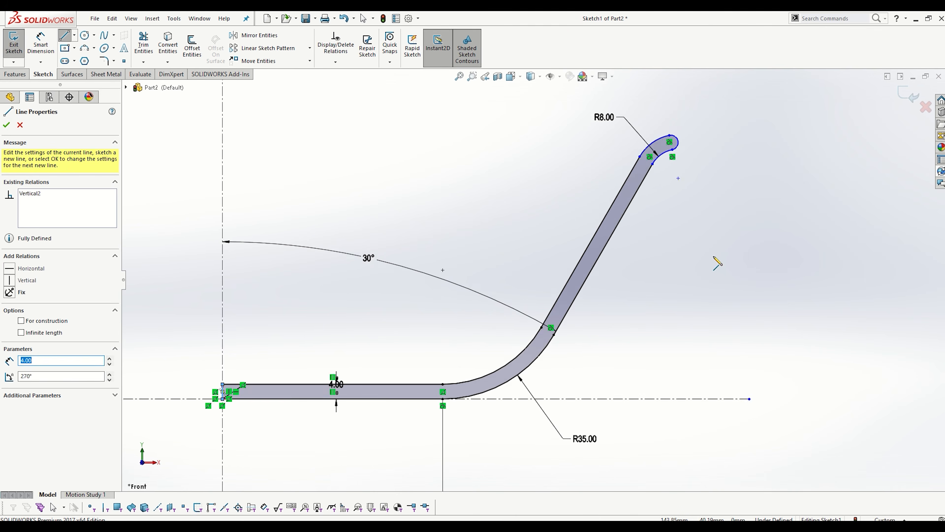
key(Escape)
- Switch to the reference drawing in Photos, examine the rim diameter in the plan view, and return to the sketch
scroll(668, 207, down, 2)
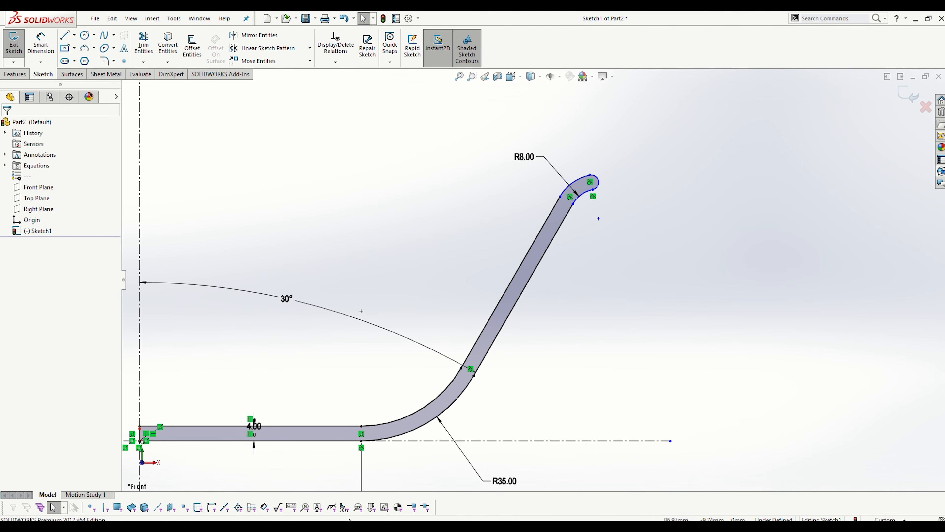
click(460, 527)
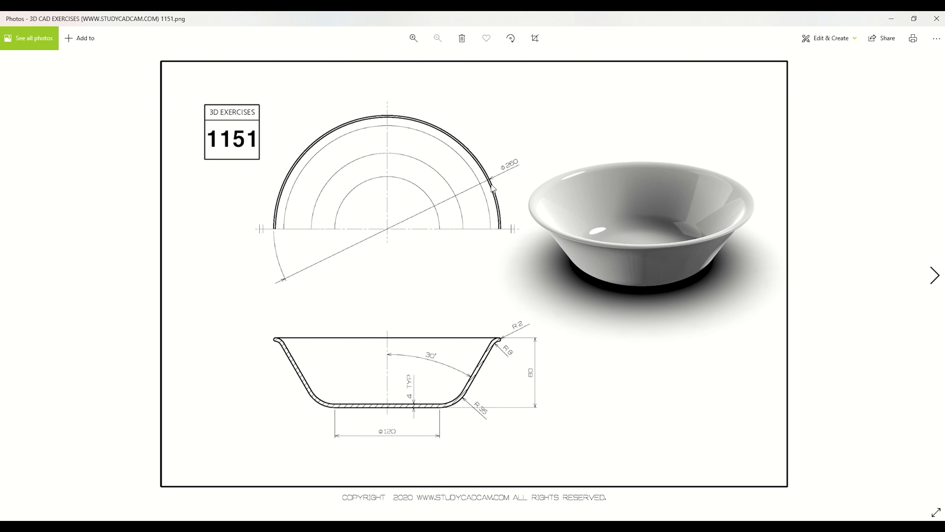
ctrl+scroll(493, 188, up, 3)
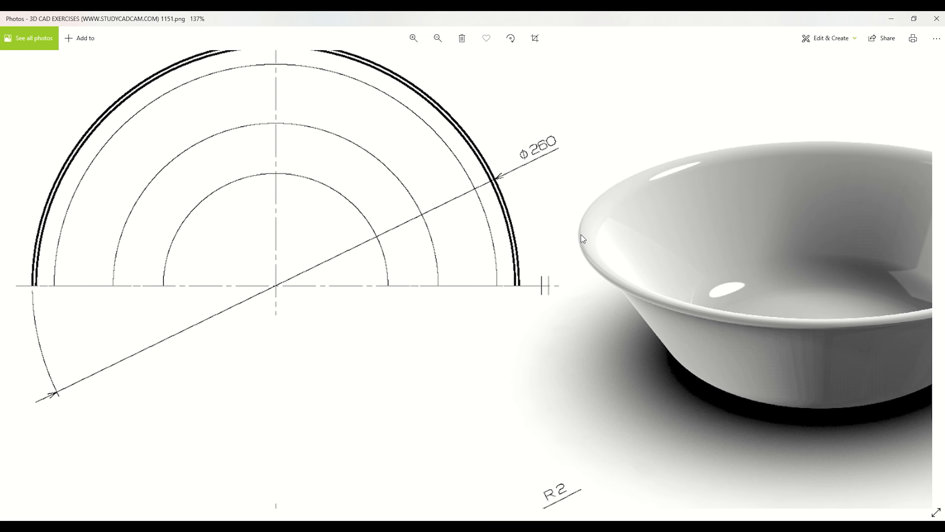
ctrl+scroll(581, 235, down, 2)
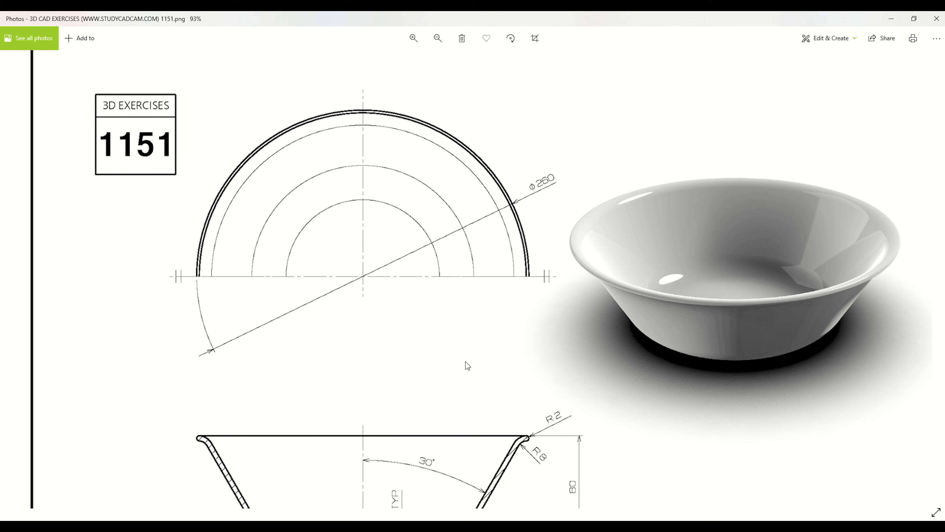
click(892, 19)
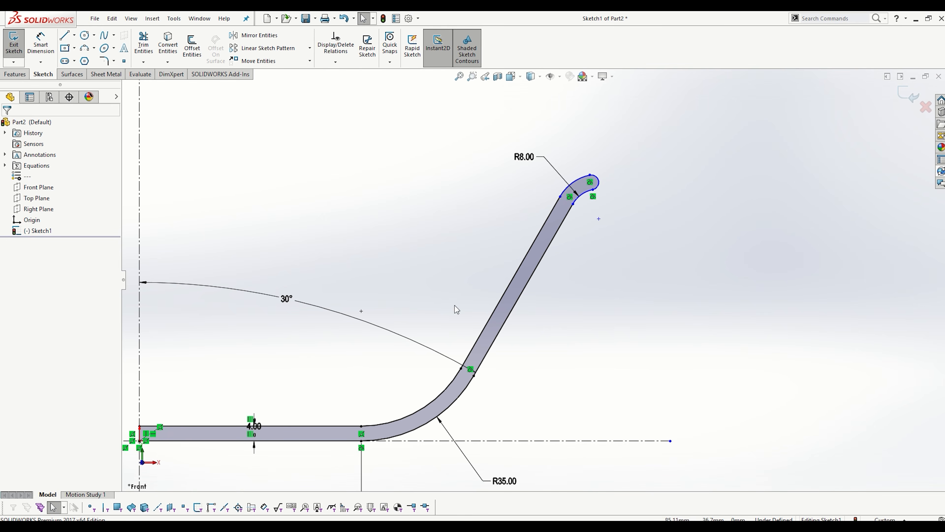
- Add a doubled-distance dimension across the vertical centerline to the outer edge of the rim's end arc and set it to 260 mm
click(46, 50)
scroll(285, 304, up, 1)
scroll(549, 248, down, 1)
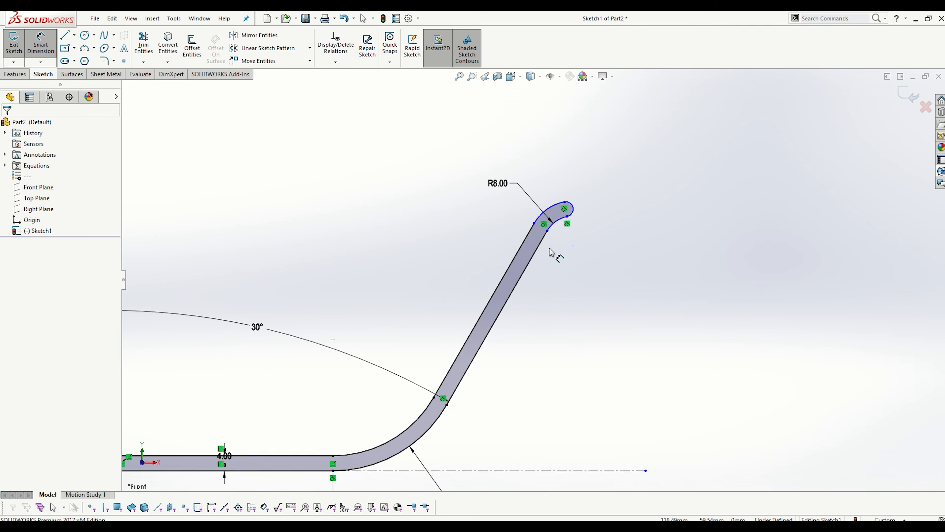
scroll(252, 240, up, 2)
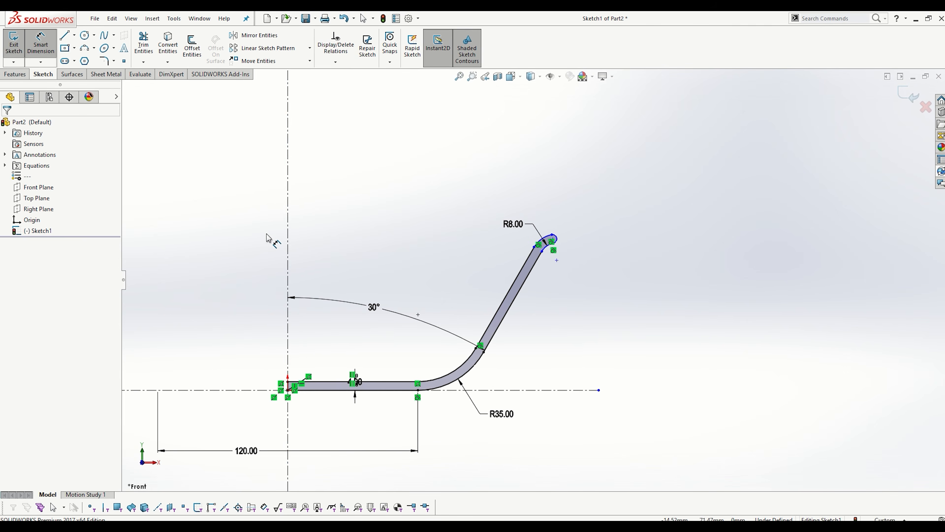
click(288, 221)
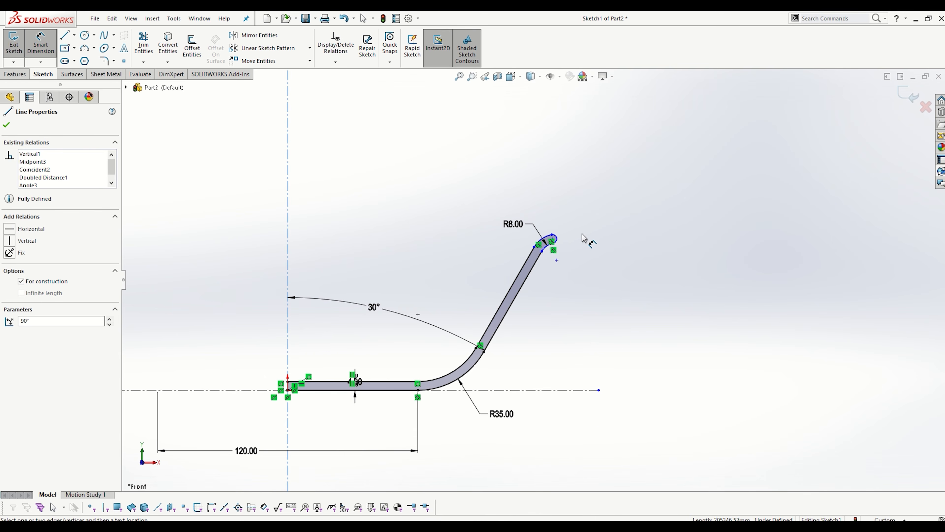
scroll(584, 238, down, 2)
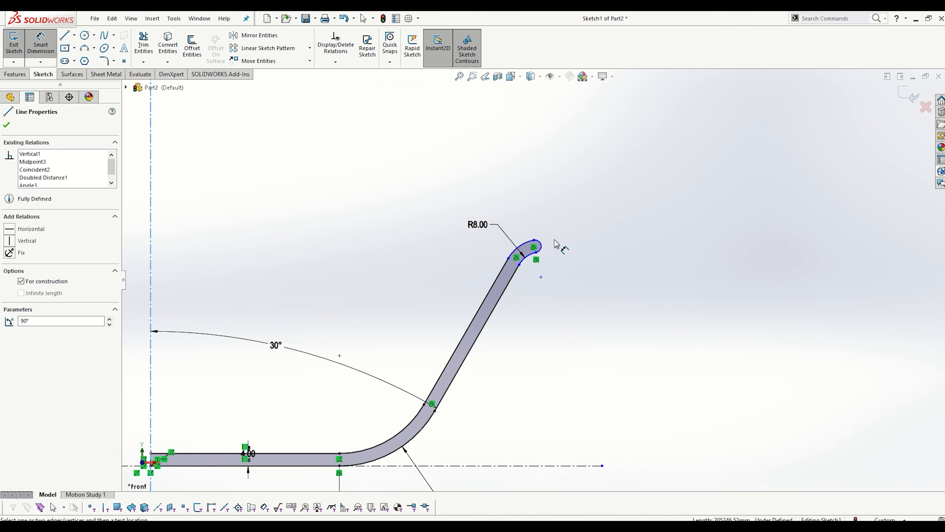
click(541, 244)
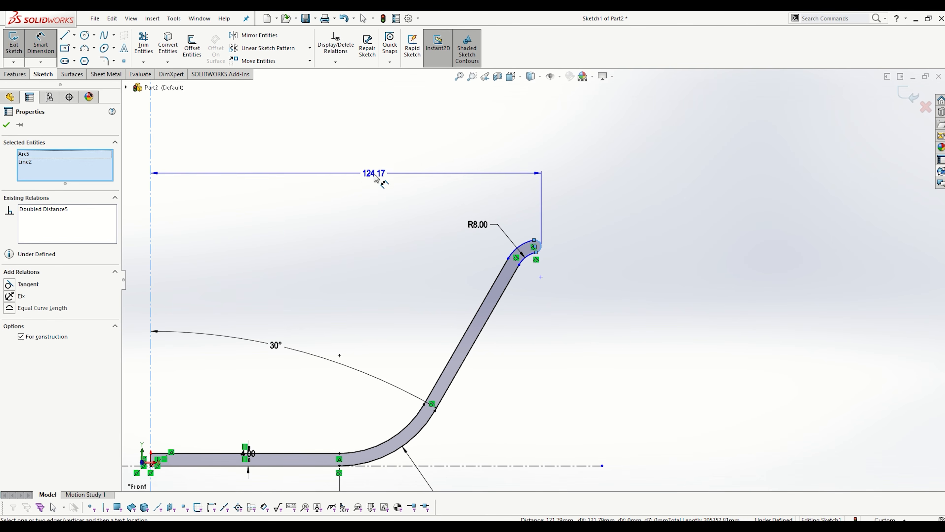
scroll(271, 197, up, 3)
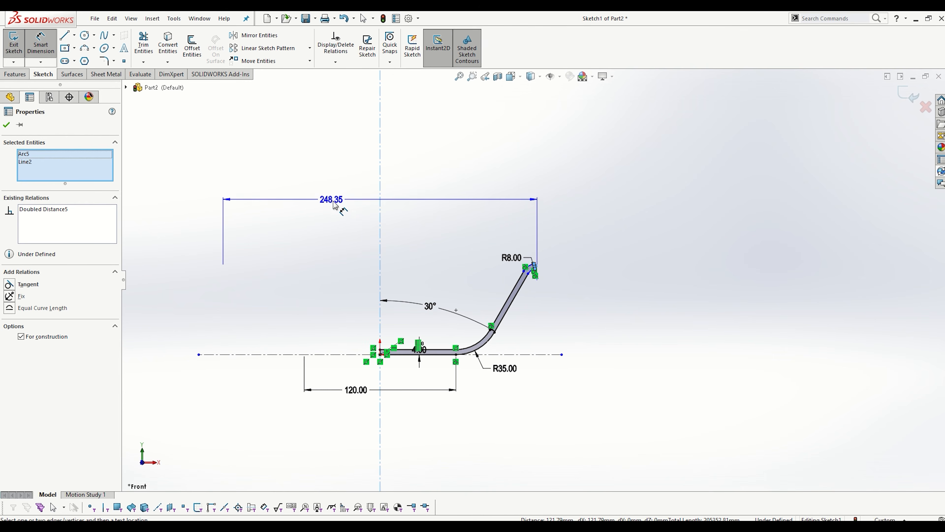
scroll(509, 229, down, 5)
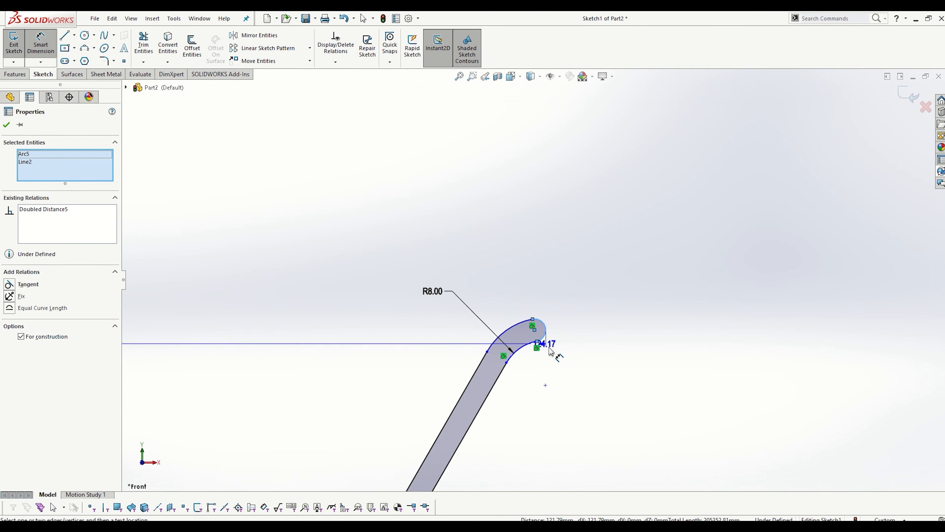
scroll(535, 279, up, 1)
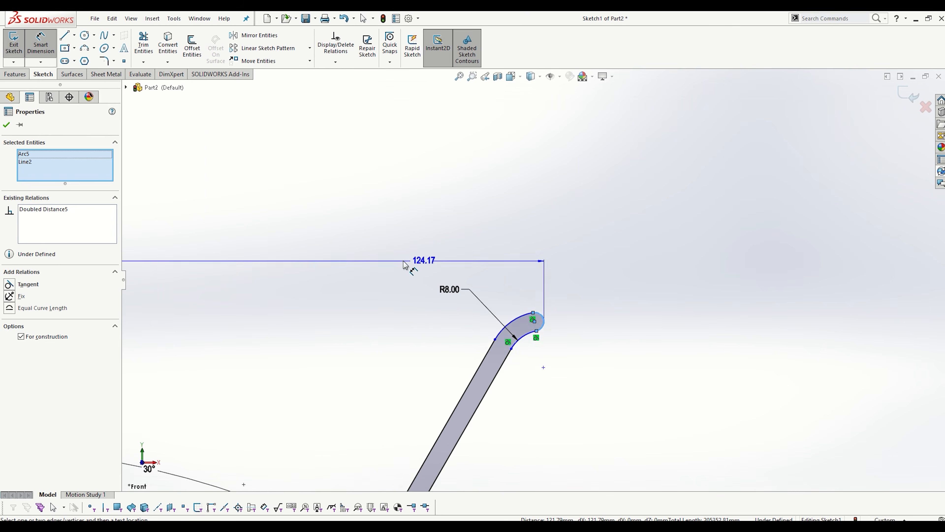
scroll(405, 266, up, 4)
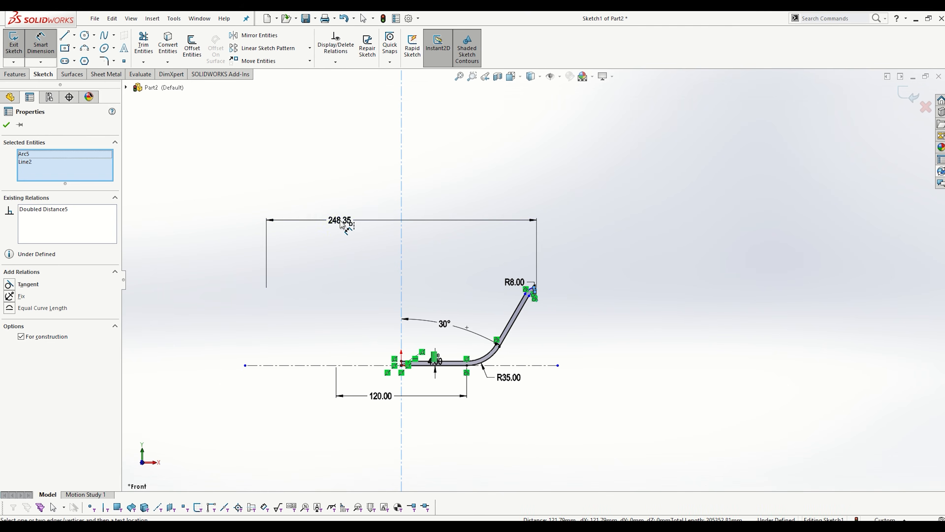
click(342, 224)
text(260)
key(Return)
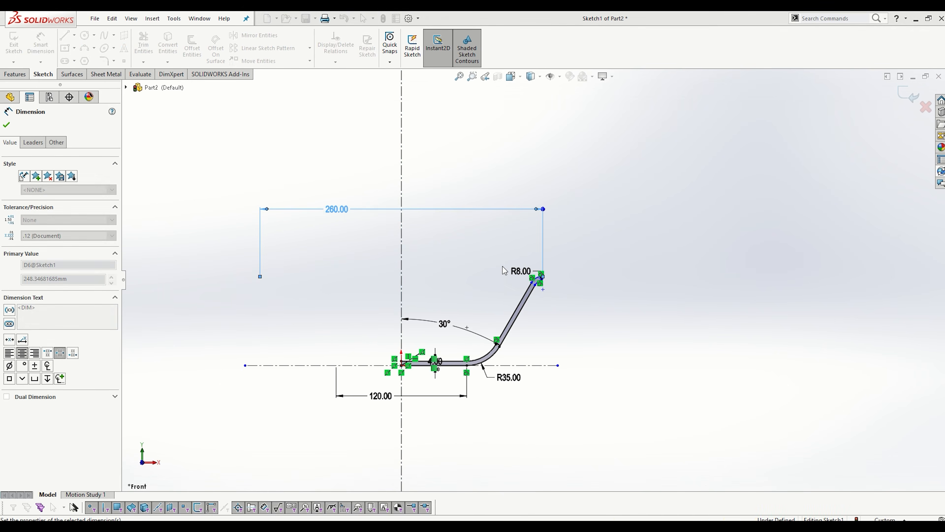
click(600, 293)
- Try to dimension the radius of the rim's end arc, without keeping it as a driven dimension
scroll(564, 291, down, 3)
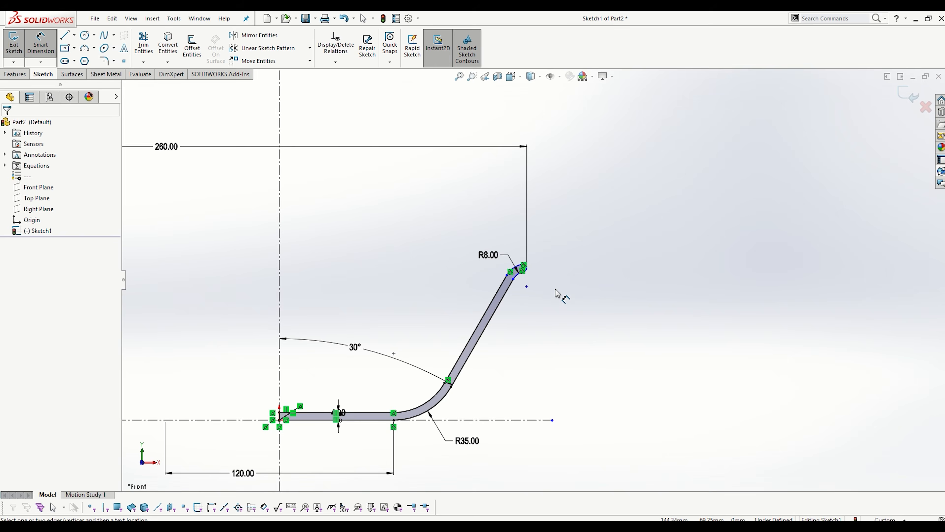
scroll(544, 287, down, 4)
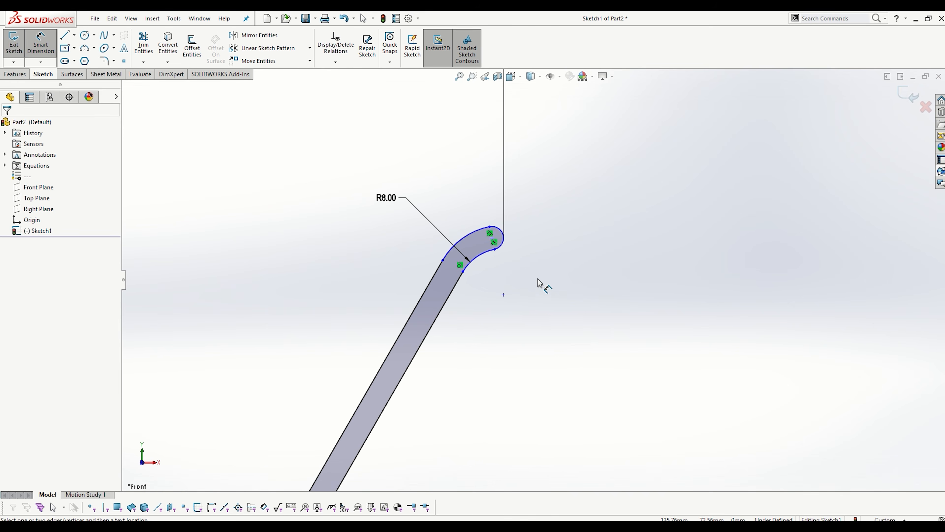
click(500, 233)
click(553, 215)
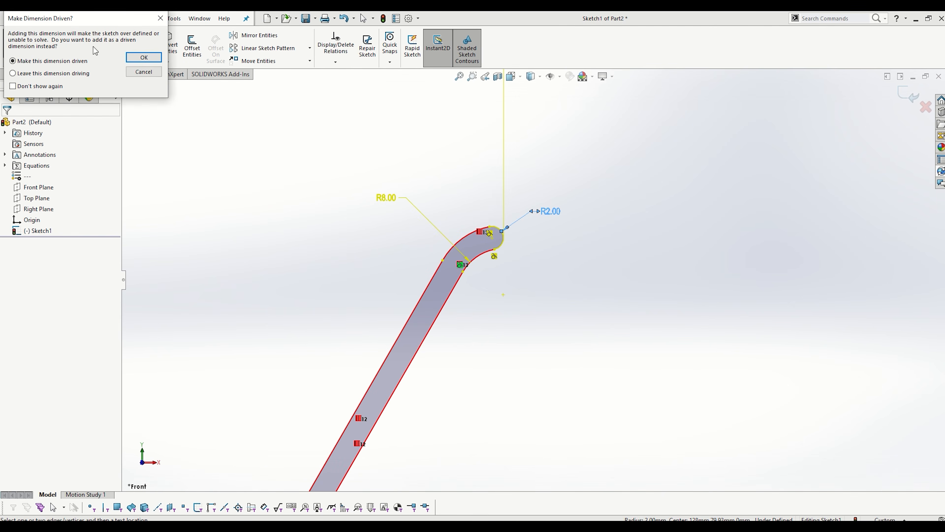
click(152, 72)
scroll(558, 309, up, 2)
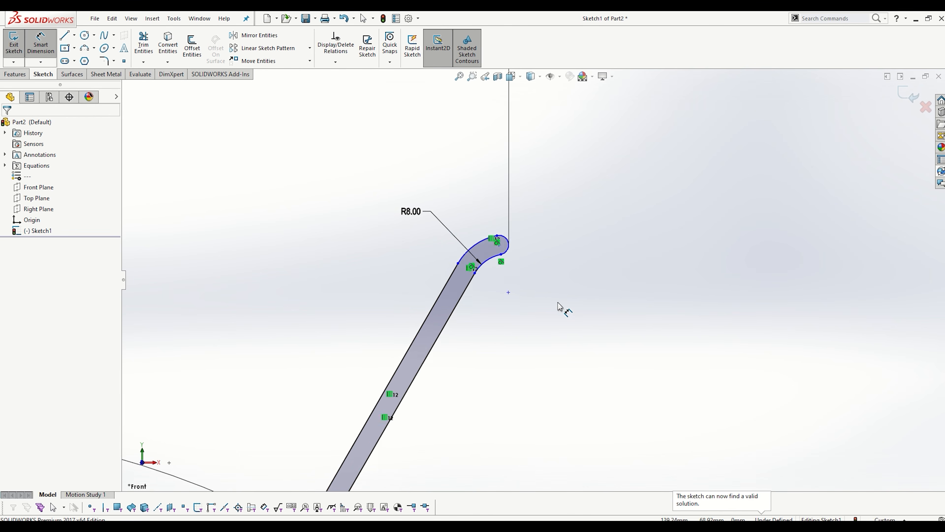
- Leave the dimension tool and move the R8 rim arc's center point slightly to test the sketch's remaining freedom
scroll(522, 287, up, 2)
scroll(540, 279, down, 3)
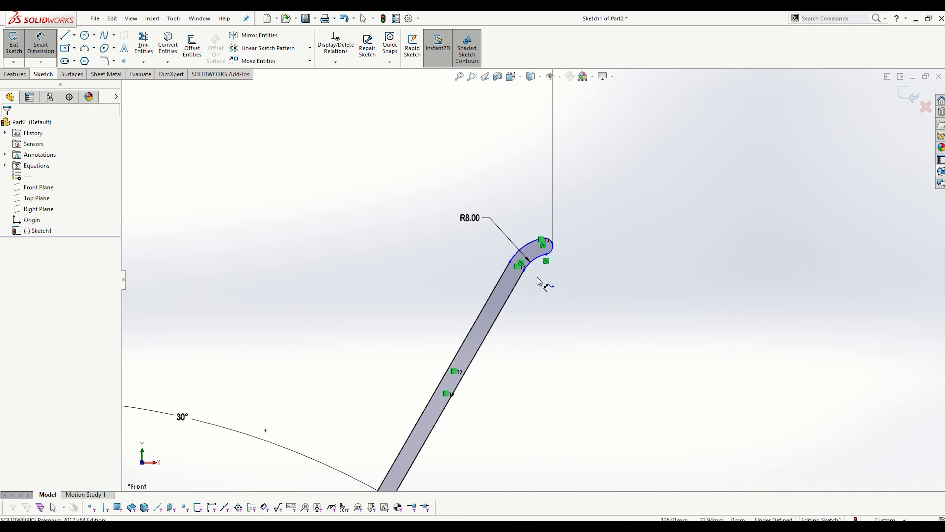
key(Escape)
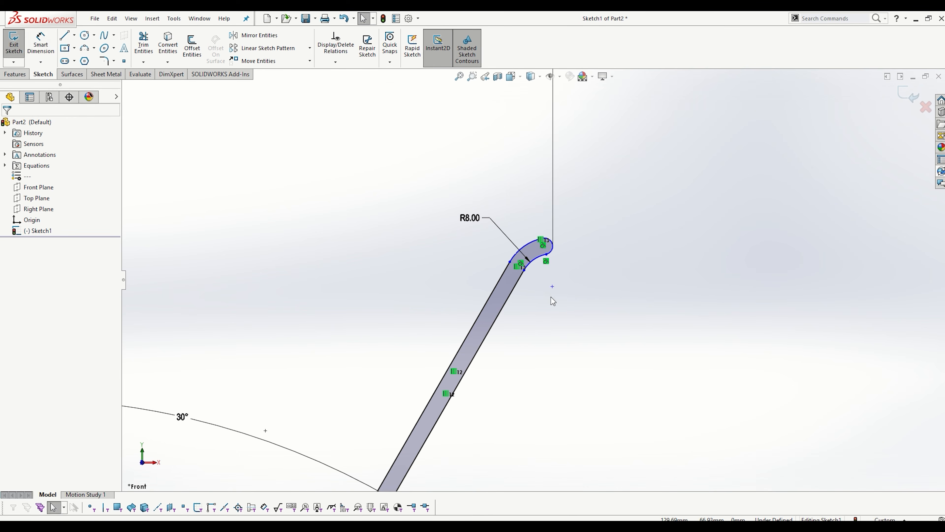
mouse_move(555, 290)
mouse_down()
mouse_move(561, 303)
mouse_move(555, 285)
mouse_move(542, 320)
mouse_move(549, 274)
mouse_move(511, 356)
mouse_move(543, 285)
mouse_move(512, 340)
mouse_move(536, 261)
mouse_up()
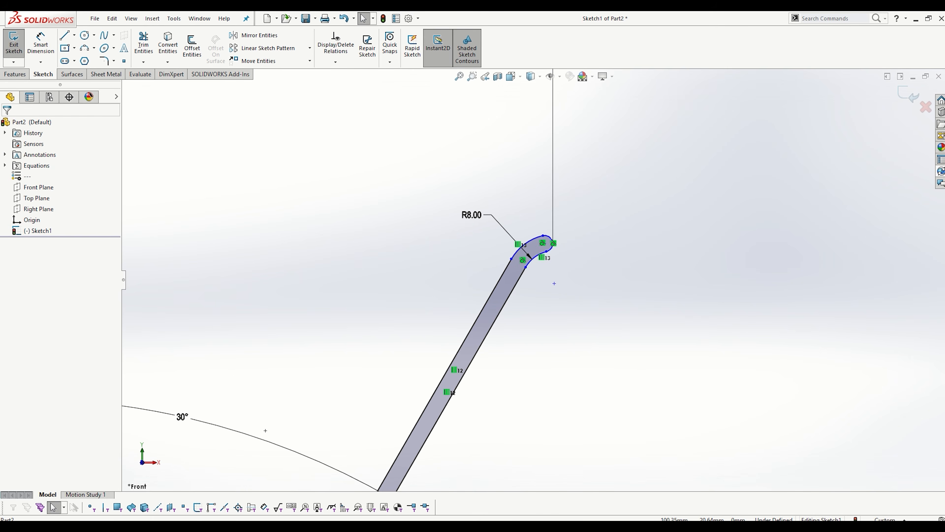
- Check the section view of the reference drawing in Photos for dimensions missing from the profile, and return to the sketch
click(409, 526)
scroll(517, 396, down, 4)
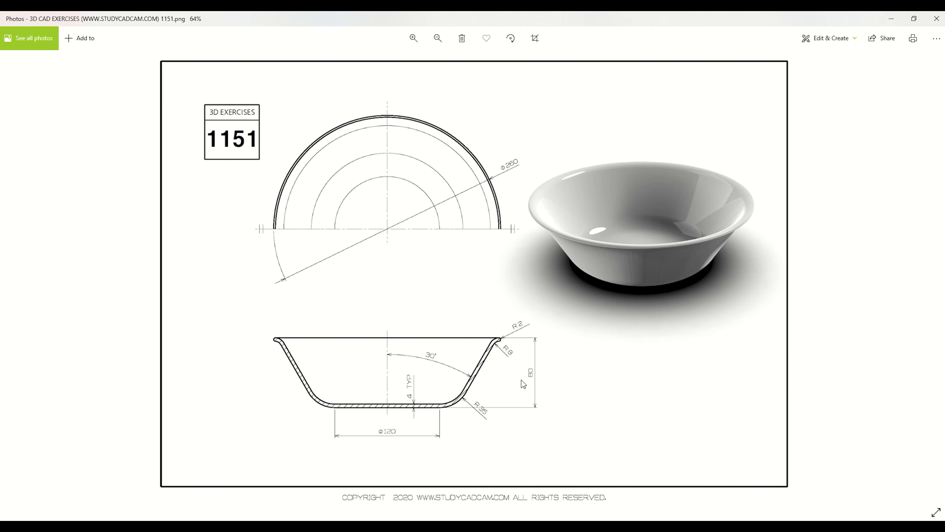
click(903, 19)
scroll(566, 289, up, 3)
scroll(580, 322, down, 2)
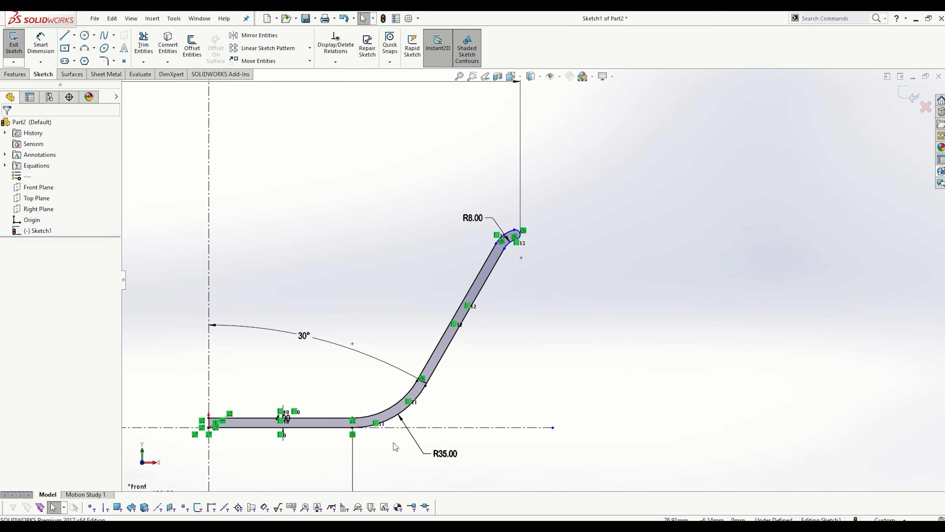
click(40, 43)
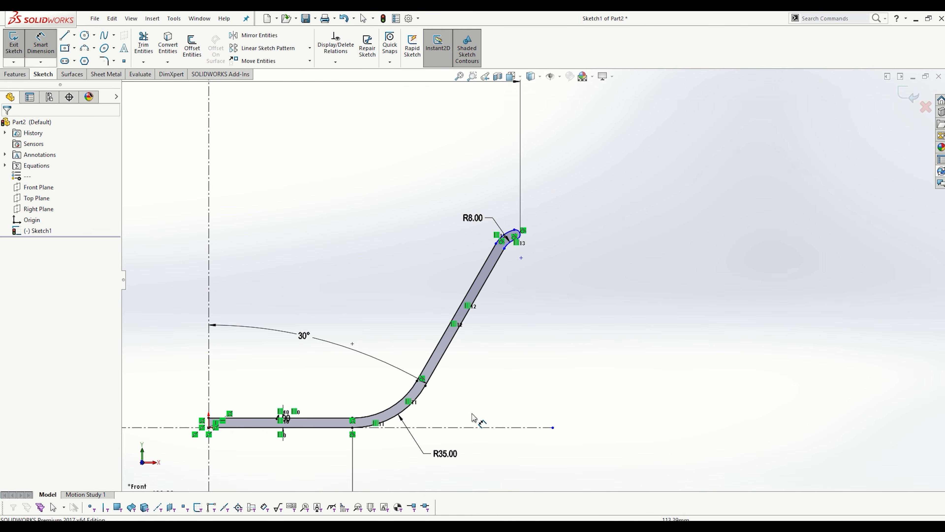
click(458, 429)
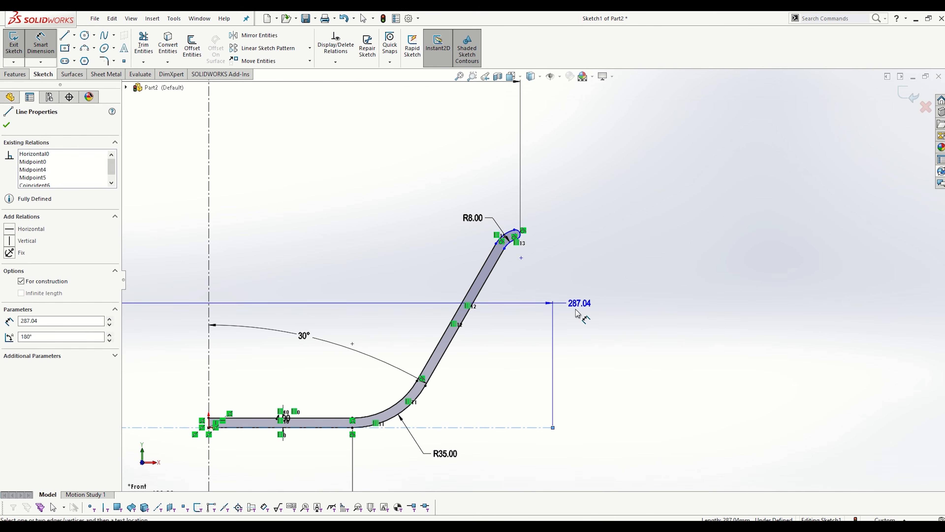
key(Escape)
key(Escape)
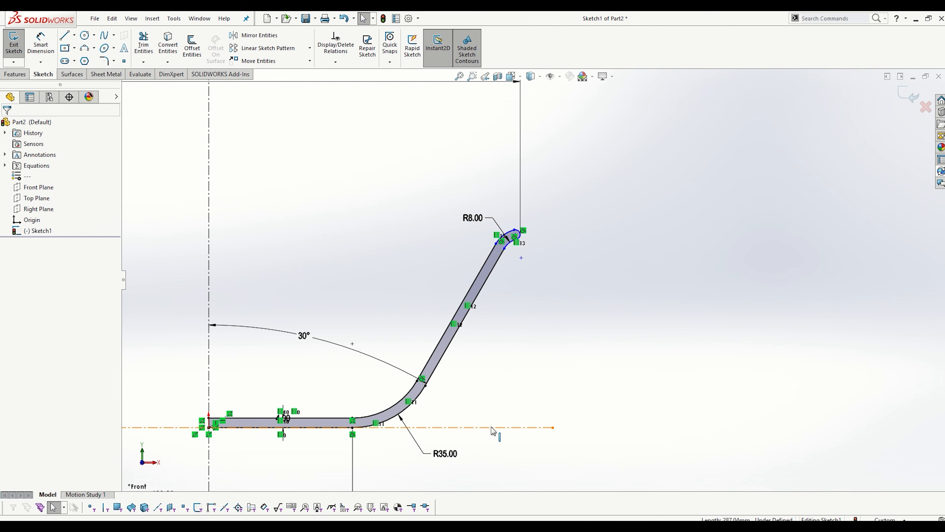
- Dimension the height from the horizontal centerline to the rim's end arc and set it to 80 mm
key(s)
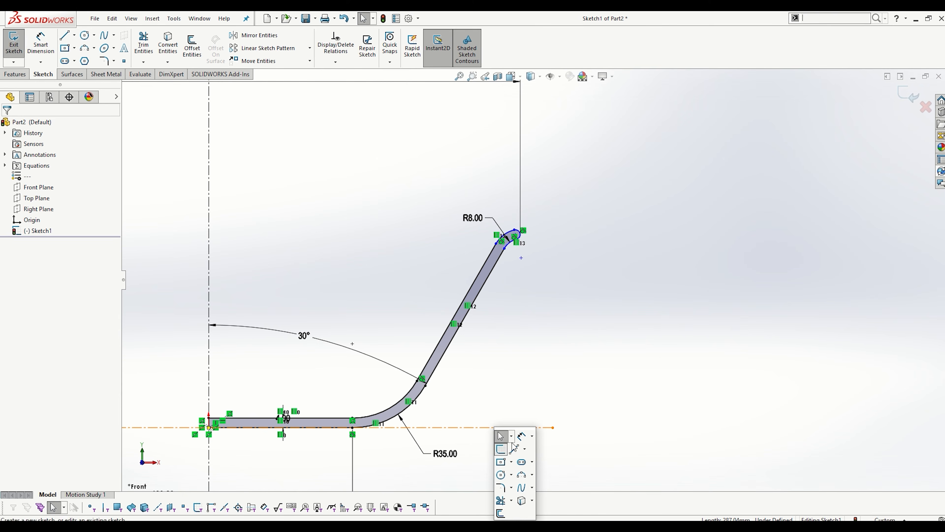
click(522, 437)
click(522, 427)
scroll(524, 327, down, 3)
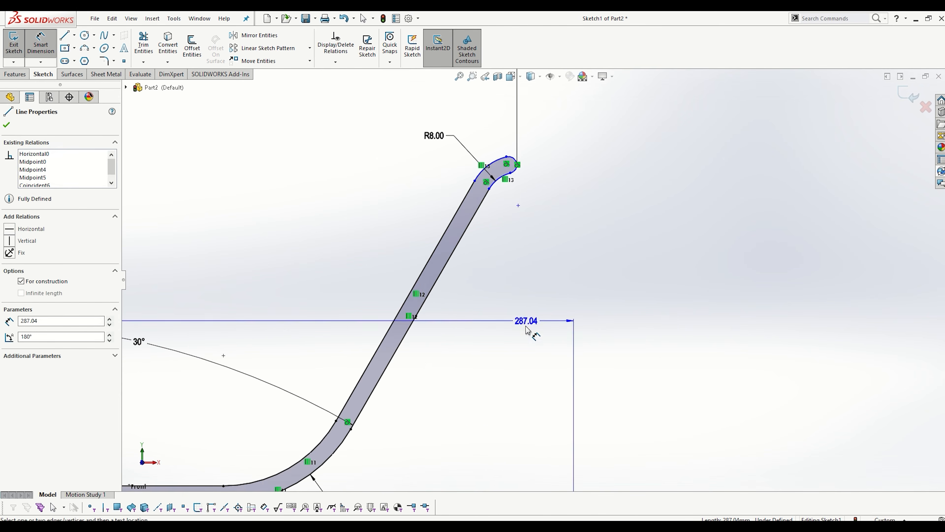
key(Escape)
scroll(525, 354, up, 4)
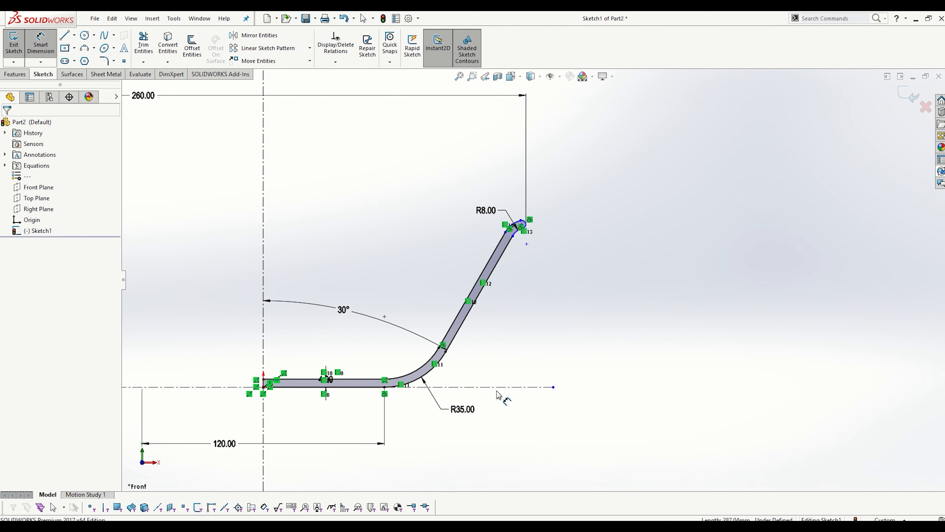
click(502, 388)
scroll(538, 211, down, 5)
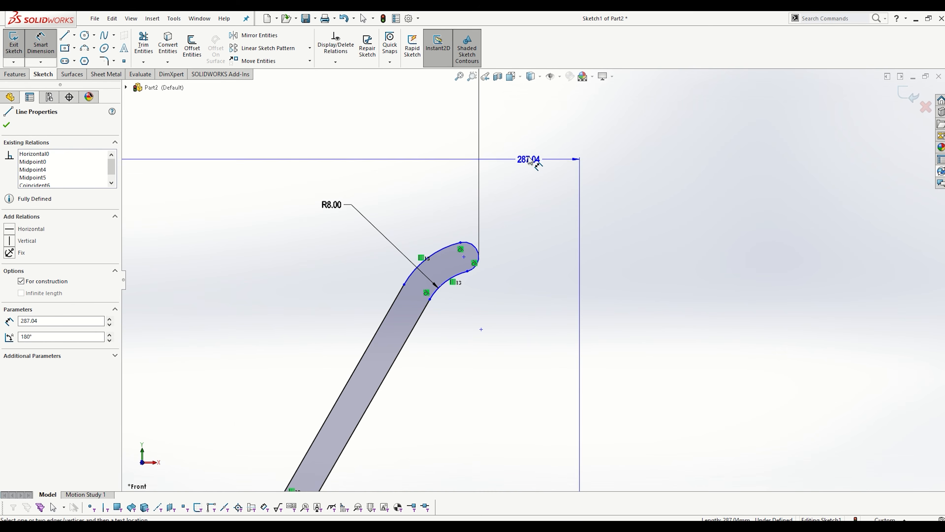
scroll(525, 186, up, 4)
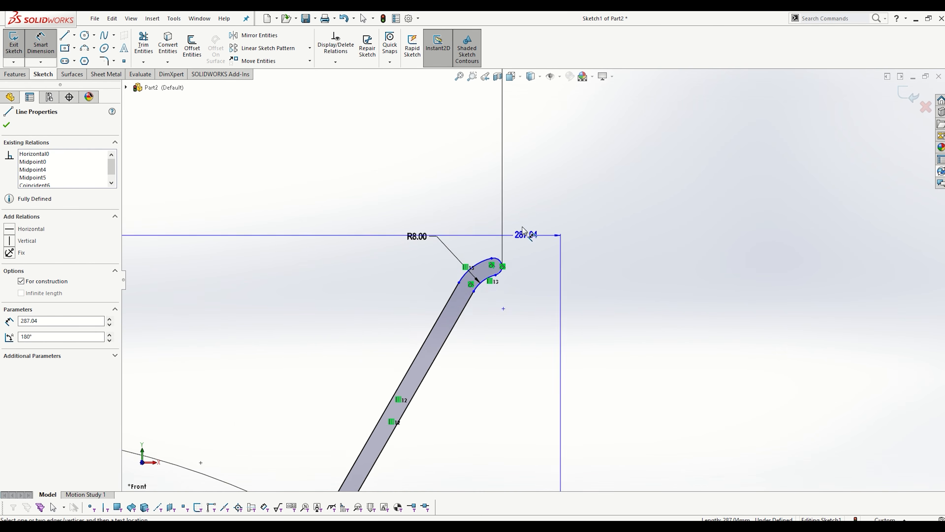
scroll(521, 269, down, 4)
scroll(512, 264, down, 4)
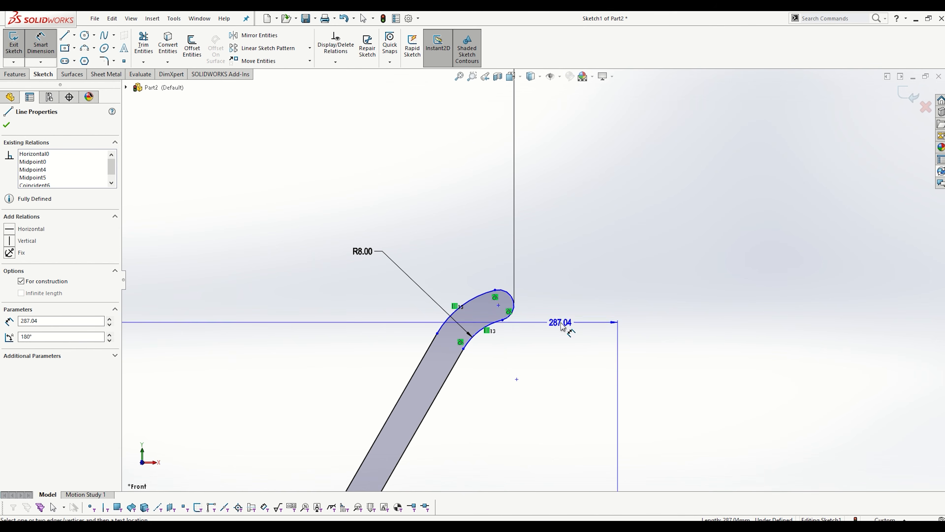
click(514, 298)
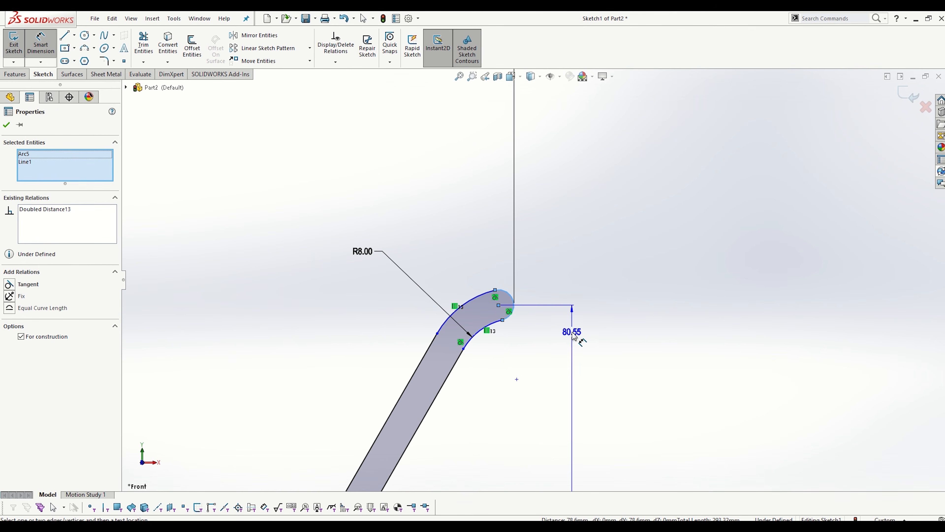
scroll(554, 390, up, 5)
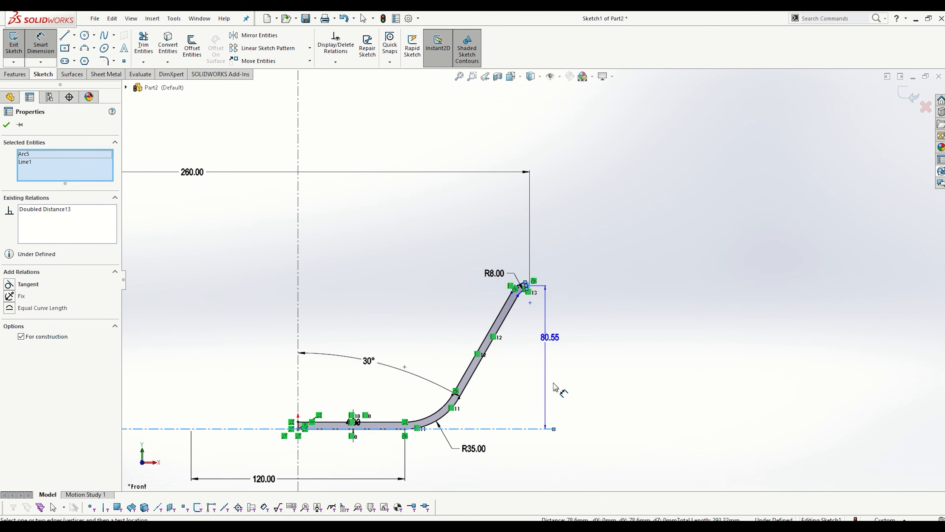
scroll(557, 372, down, 2)
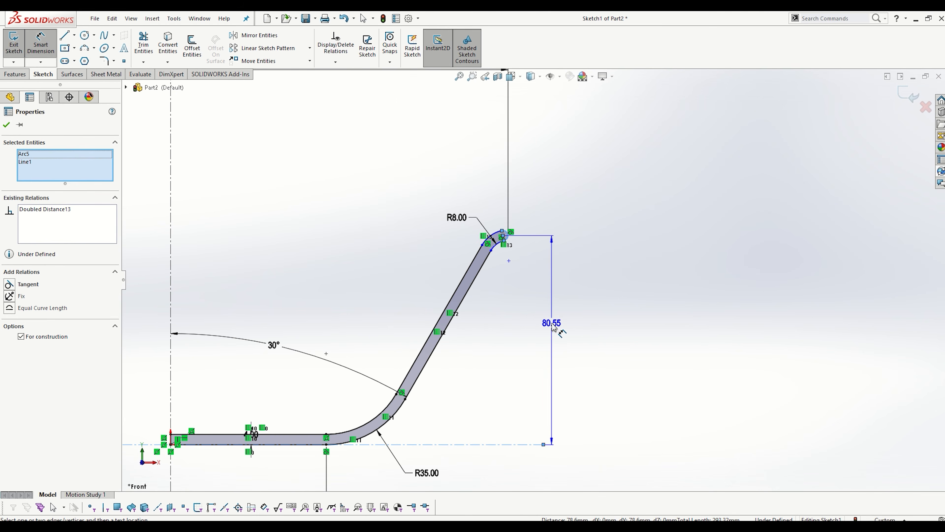
click(553, 327)
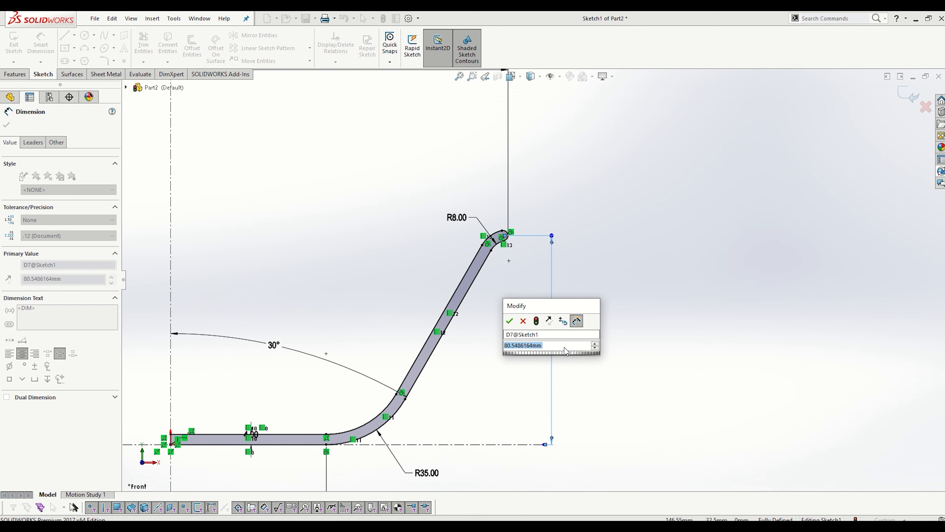
text(80)
key(Return)
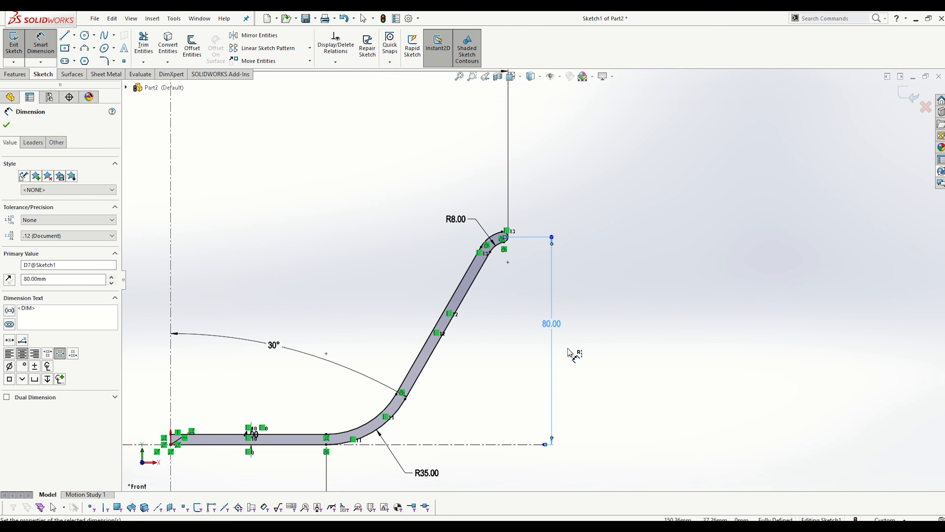
- Change the height dimension's first arc condition to Max and set its value to 80 mm
scroll(521, 257, up, 4)
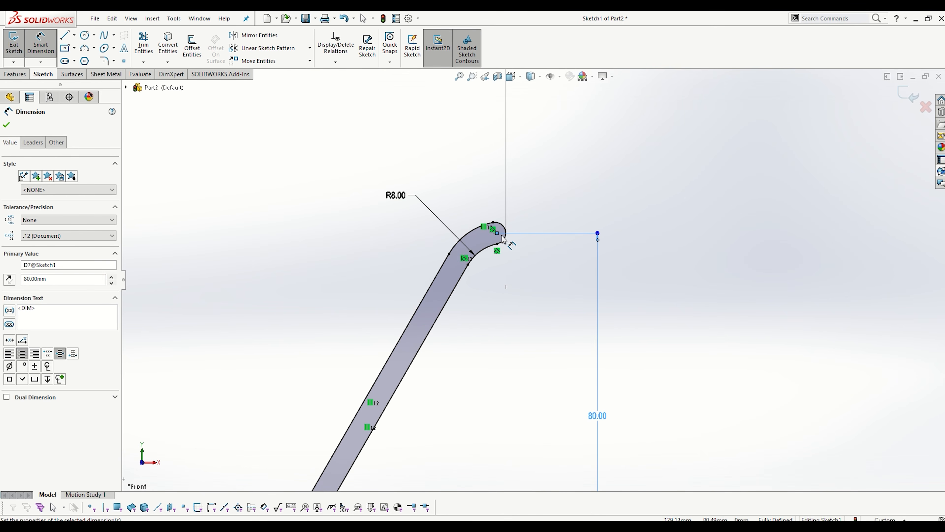
mouse_move(420, 517)
click(36, 145)
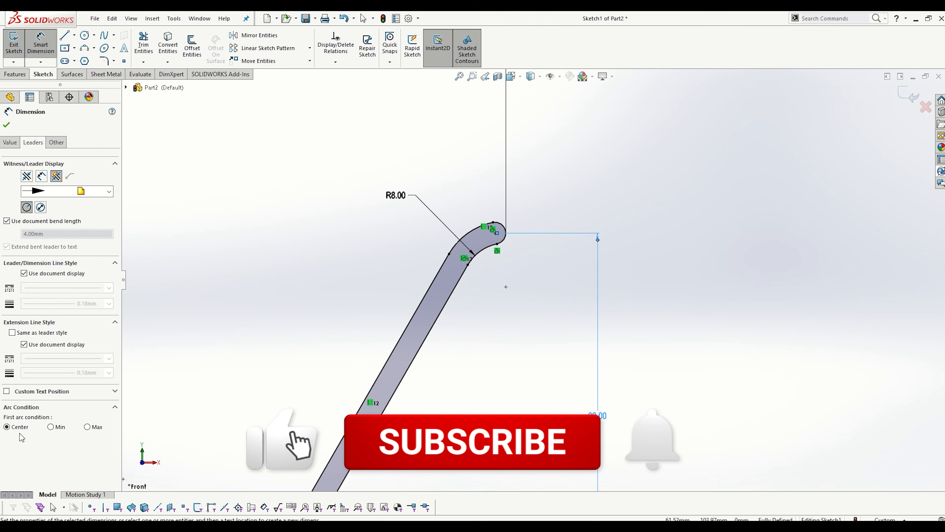
click(95, 429)
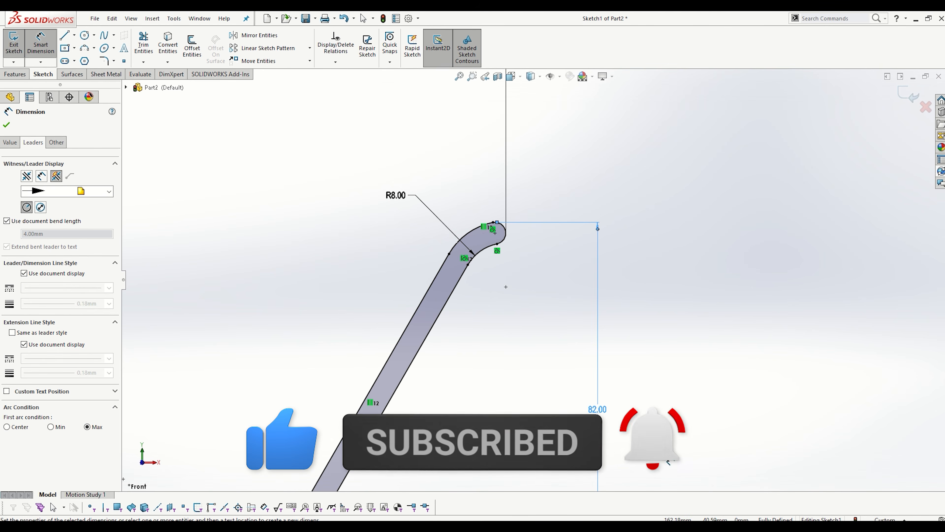
double_click(597, 410)
text(80)
key(Return)
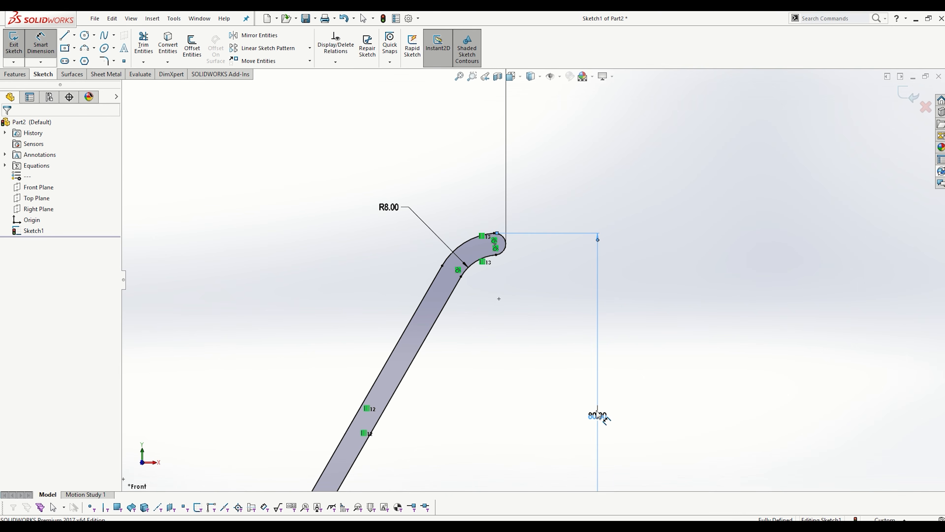
- Examine the dimensioned half-profile from the flat base to the rim's end arc
scroll(658, 352, up, 5)
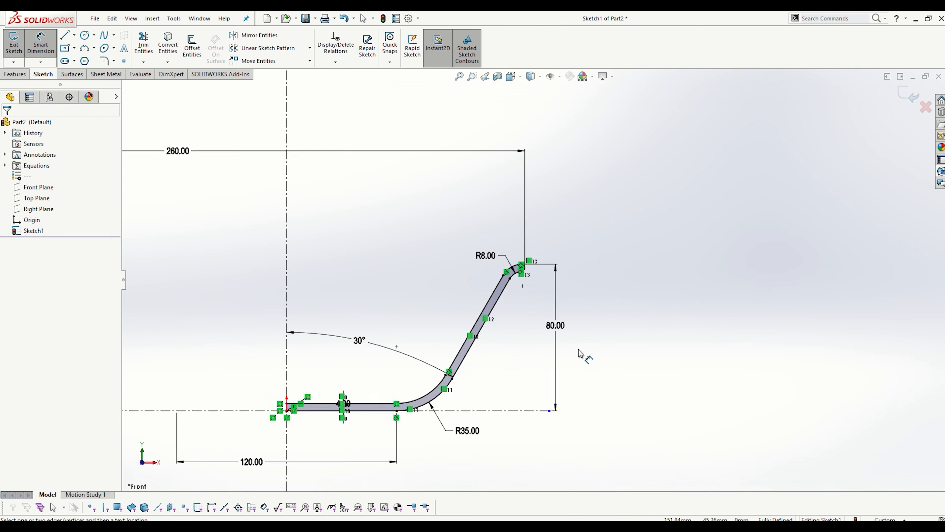
scroll(424, 350, down, 3)
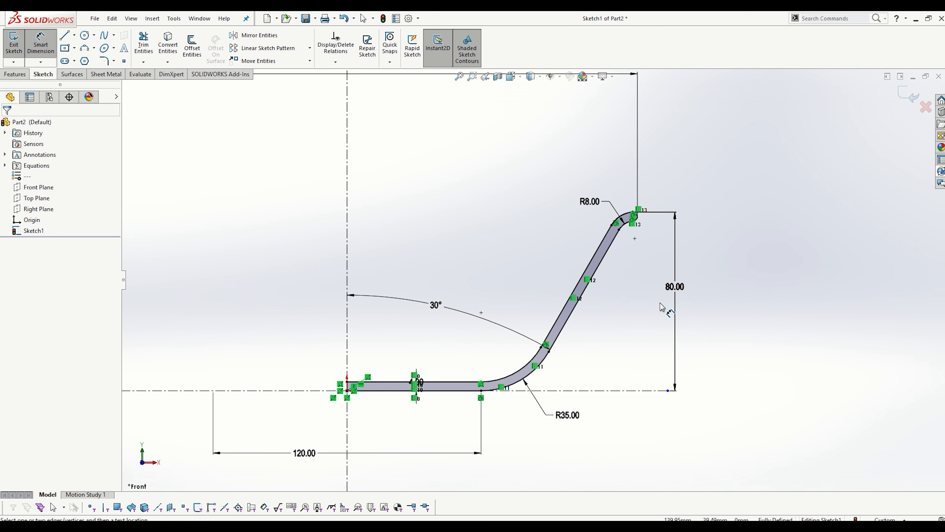
scroll(655, 242, down, 1)
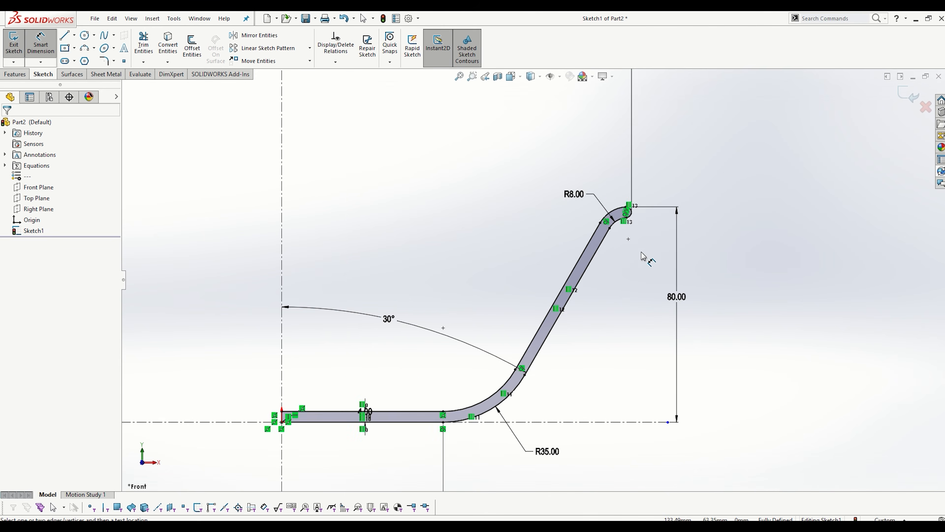
scroll(616, 256, down, 3)
scroll(553, 359, up, 3)
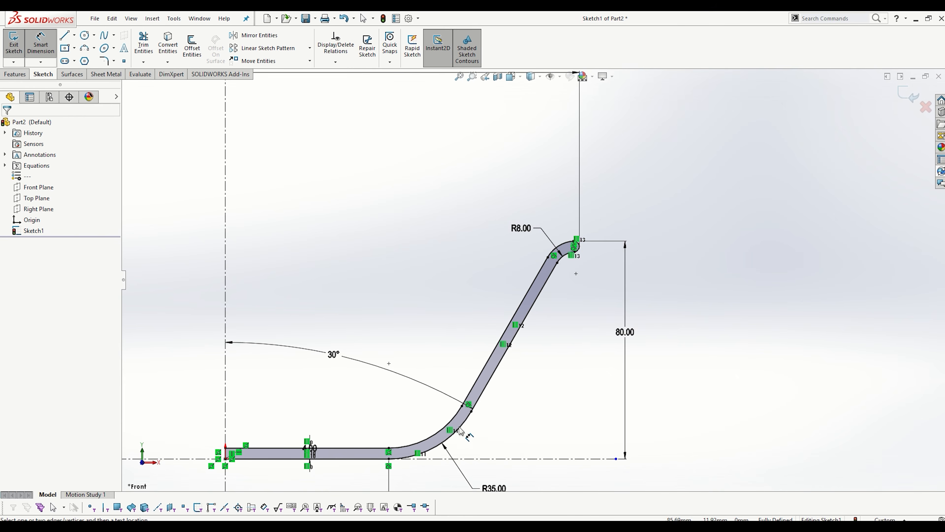
scroll(467, 427, down, 2)
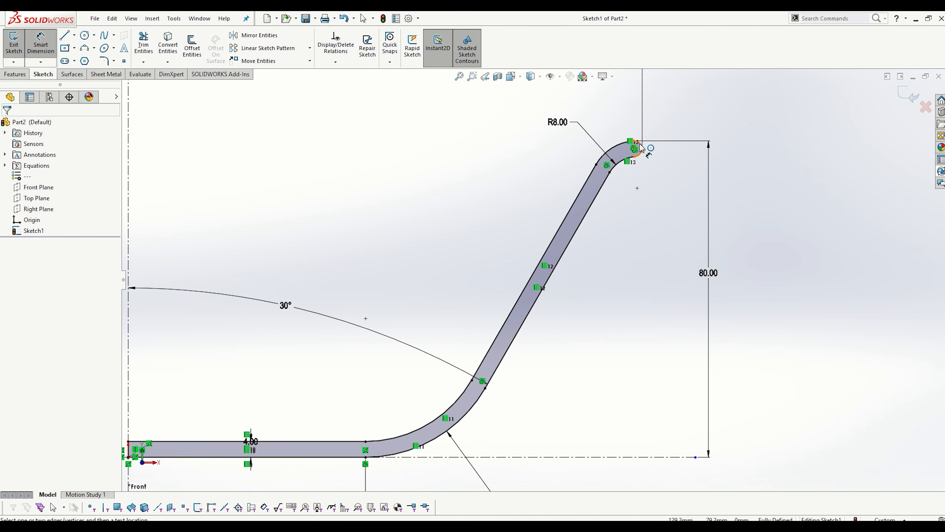
scroll(525, 211, up, 4)
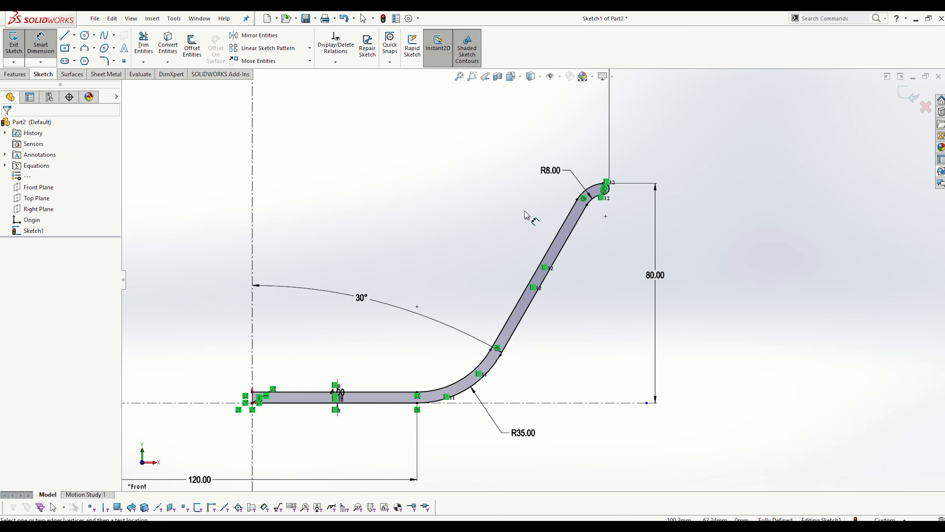
middle_click(447, 199)
middle_click(446, 199)
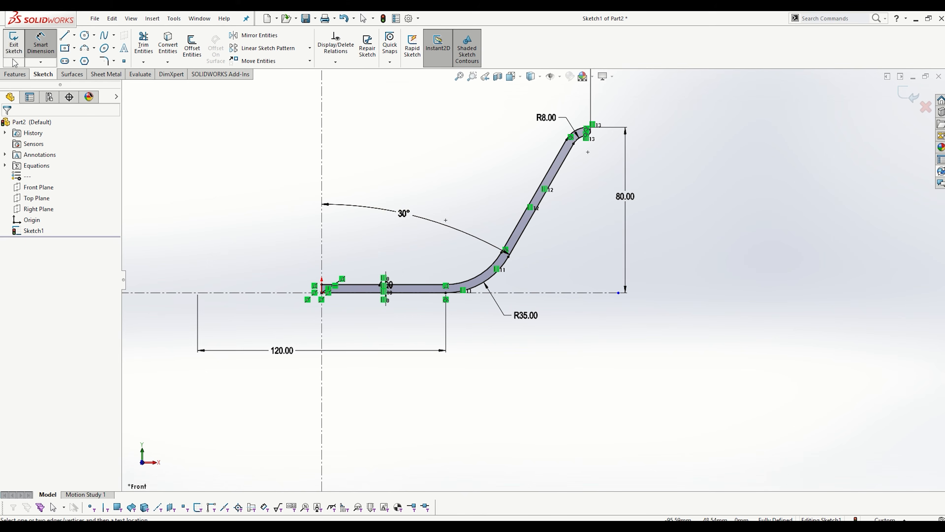
- Exit the profile sketch and start a Revolved Boss/Base feature from it
click(908, 95)
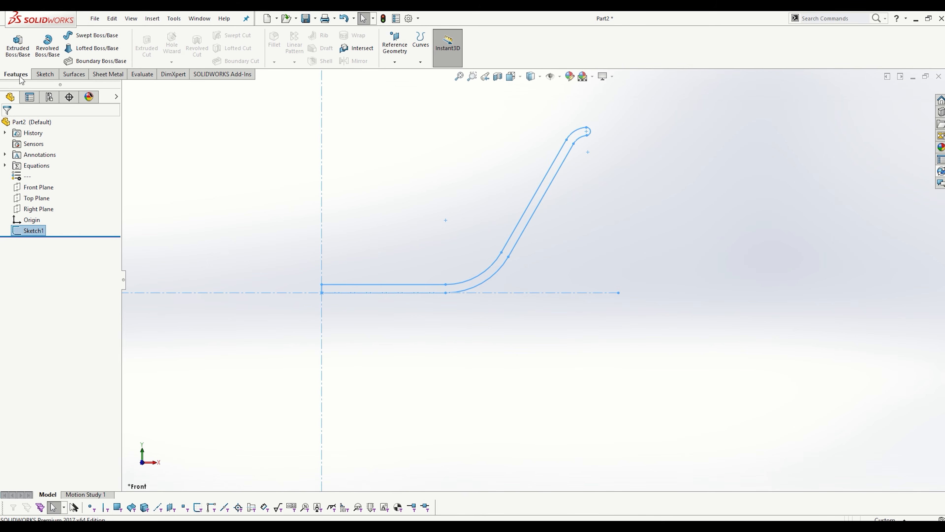
click(48, 46)
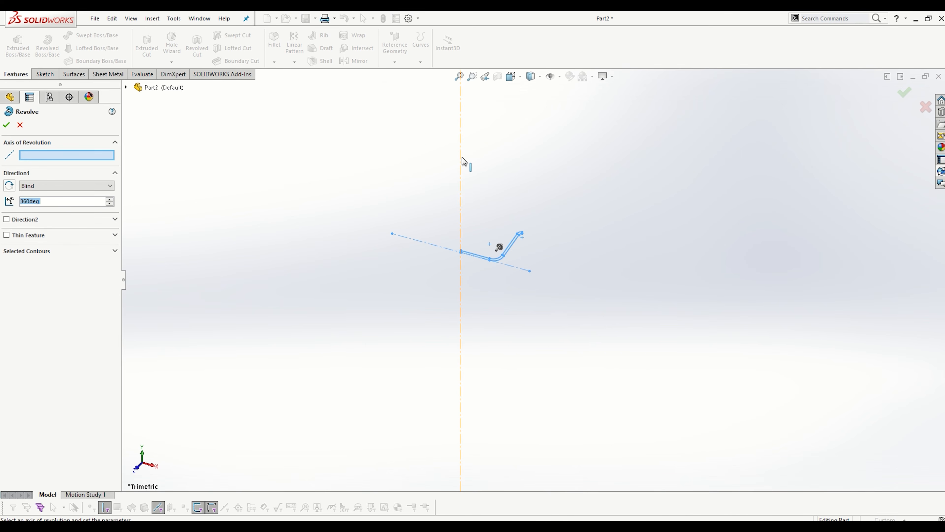
scroll(511, 279, down, 3)
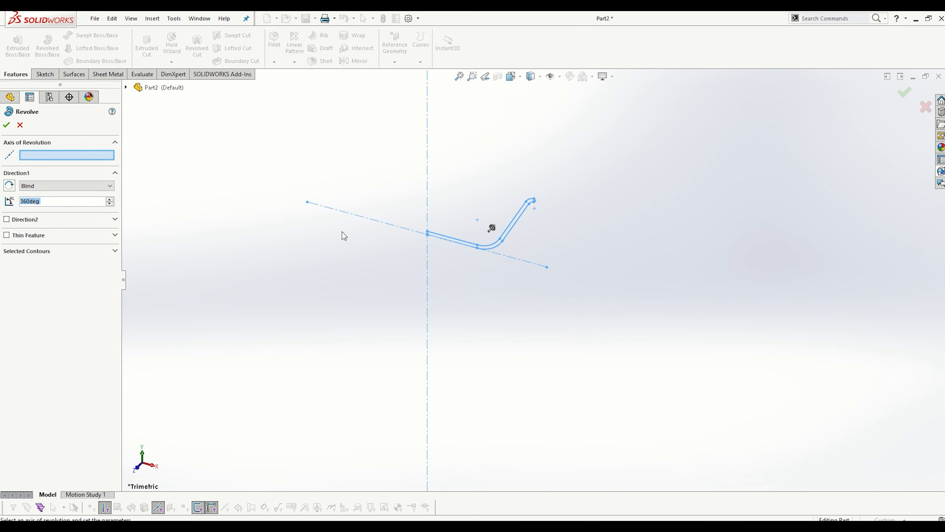
- Try the horizontal centerline as the axis of revolution and clear that selection
click(364, 222)
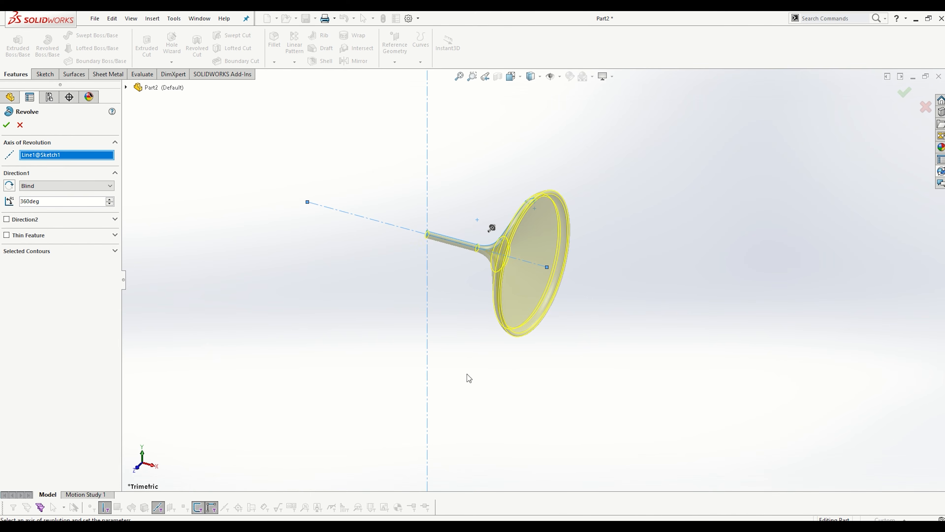
right_click(71, 155)
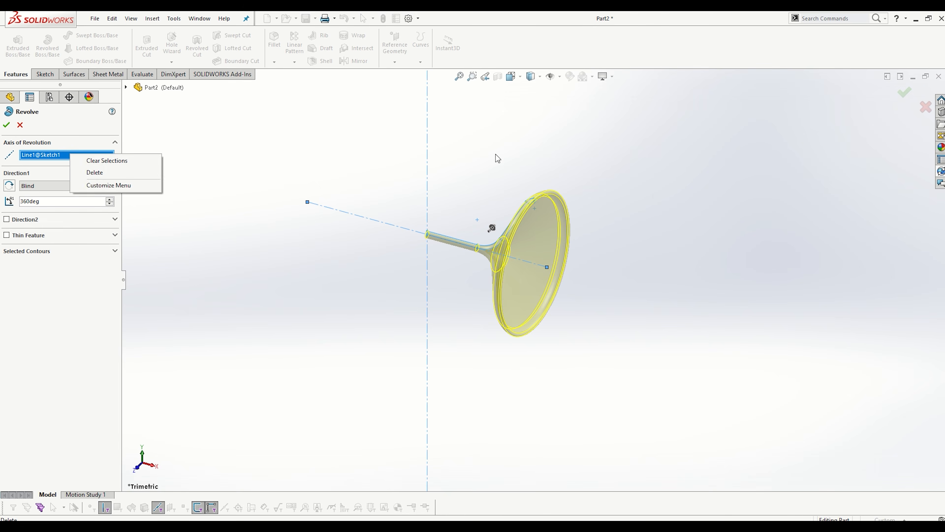
click(100, 174)
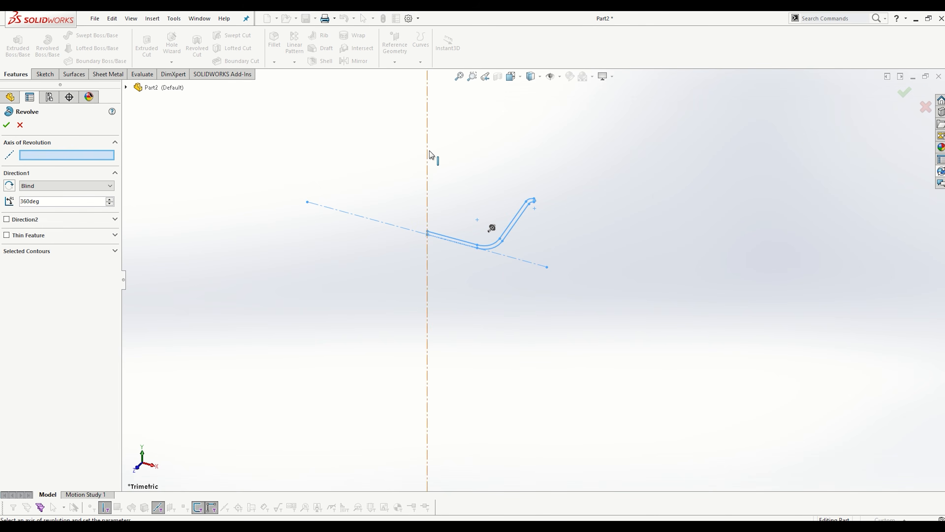
- Revolve the profile 360° about the vertical centerline to create the solid bowl
click(428, 158)
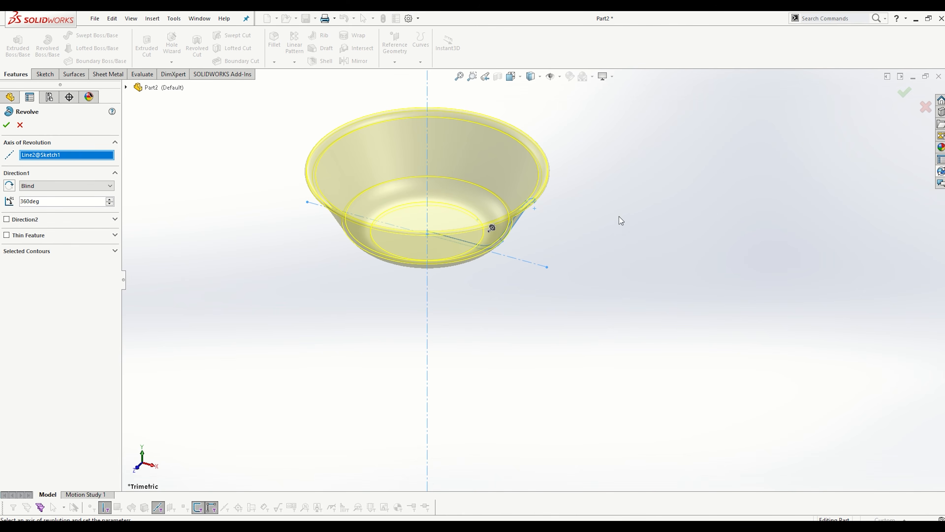
scroll(550, 201, down, 1)
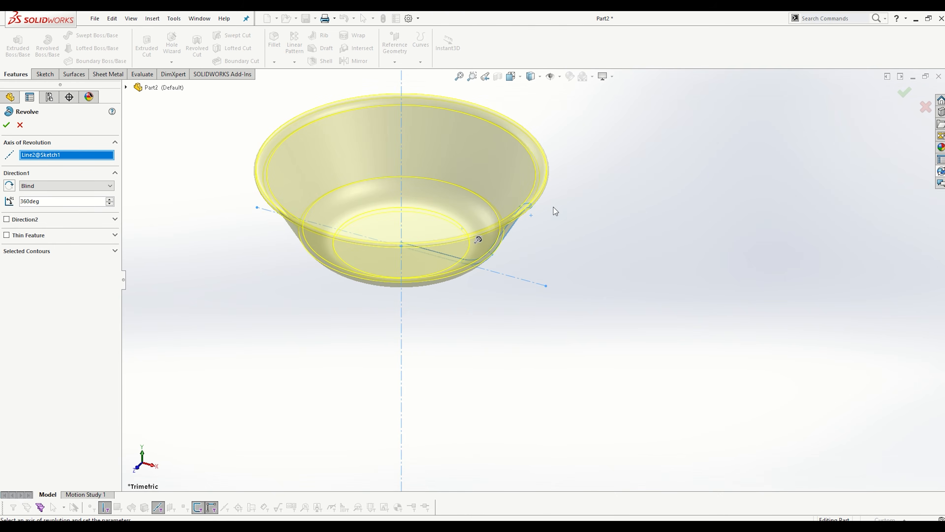
scroll(538, 209, down, 2)
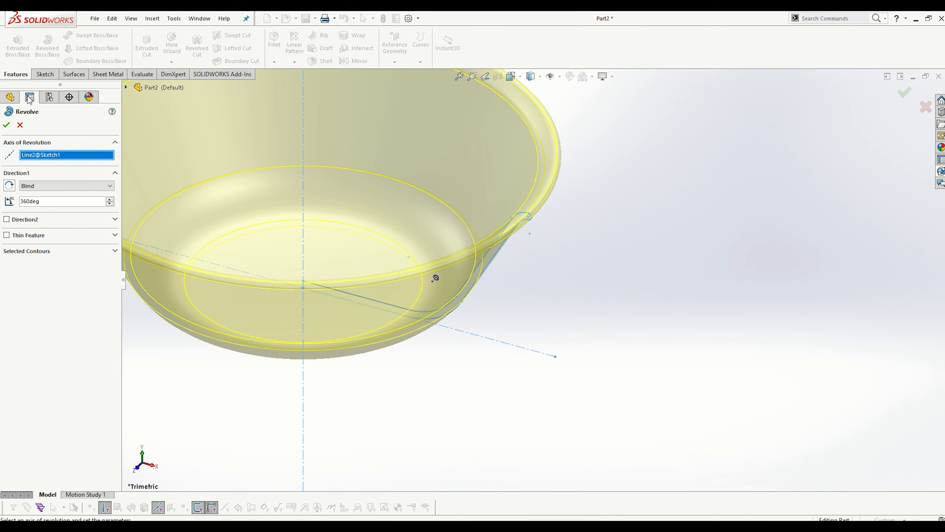
click(6, 124)
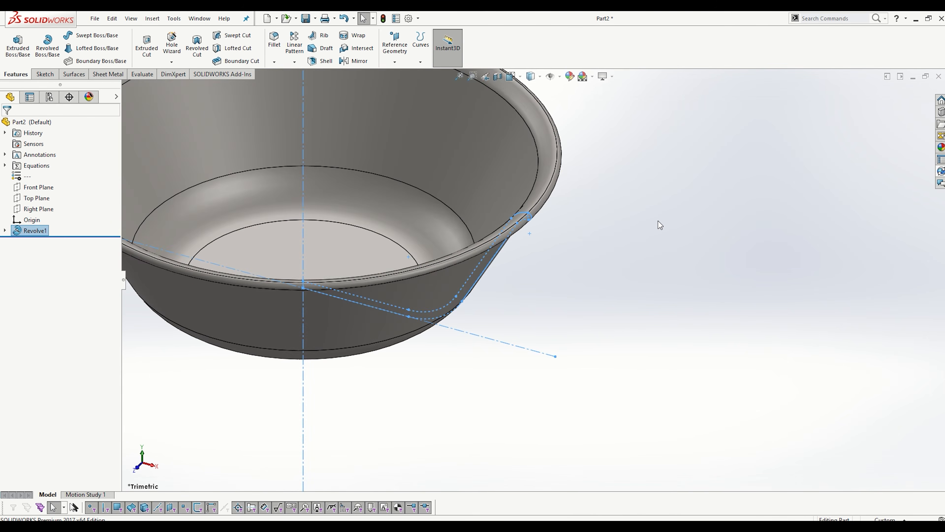
- Fit the bowl in view and cut it with a planar section view on the Front Plane at 0 mm offset
key(f)
click(771, 198)
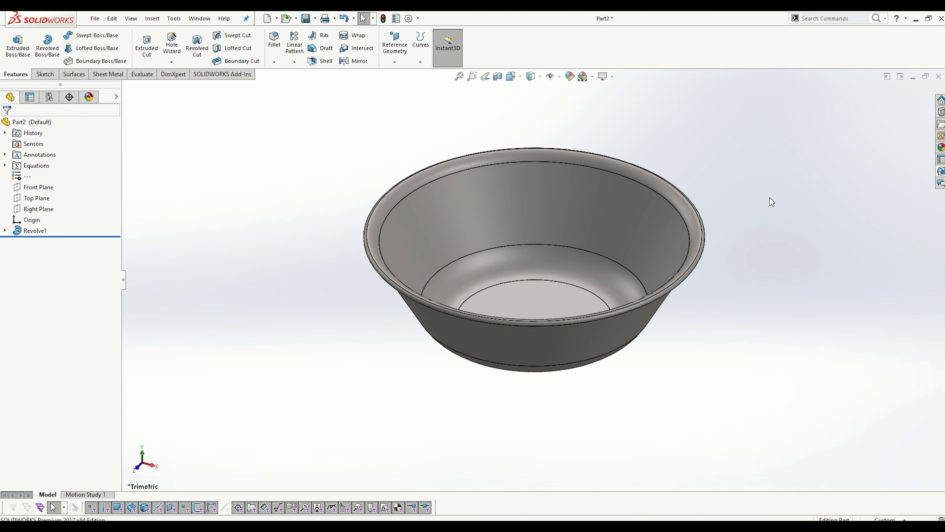
click(498, 77)
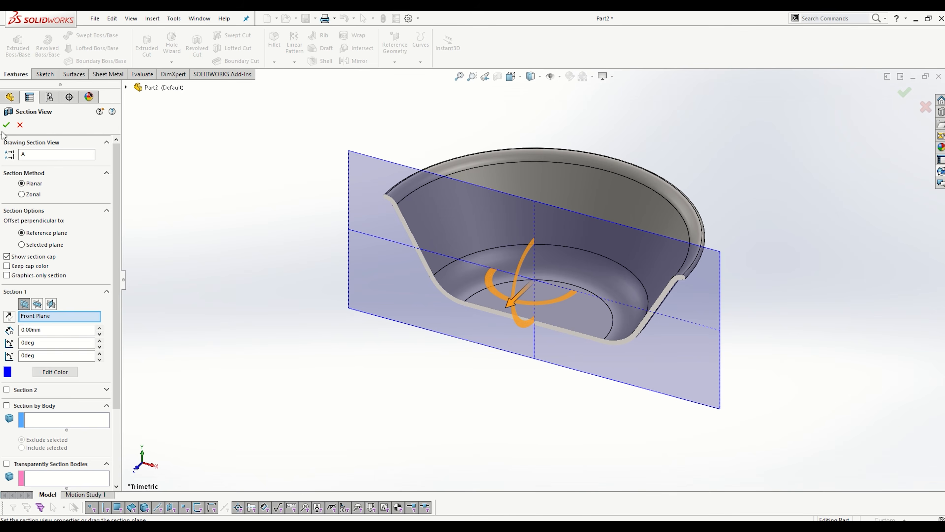
click(6, 125)
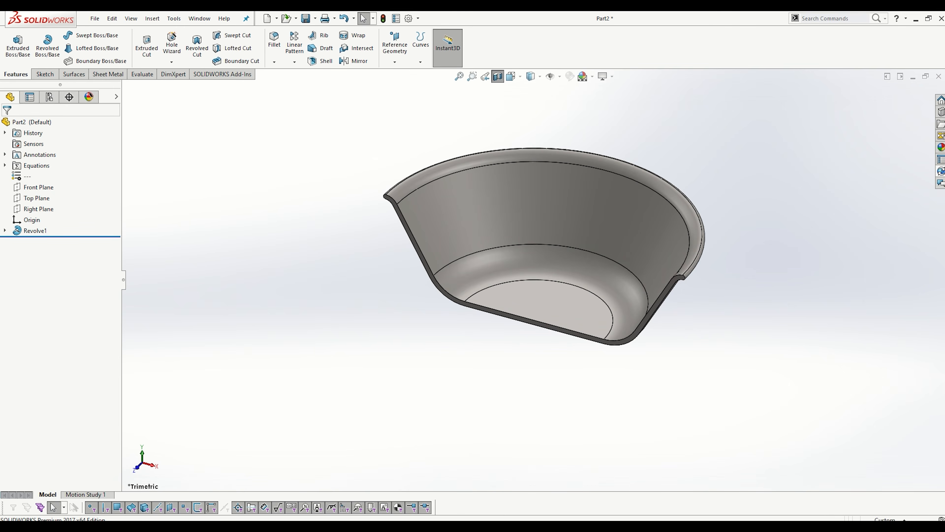
- Compare the sectioned bowl, shown from the front, with the exercise 1151 drawing in Photos and return to SOLIDWORKS
key(alt+Tab)
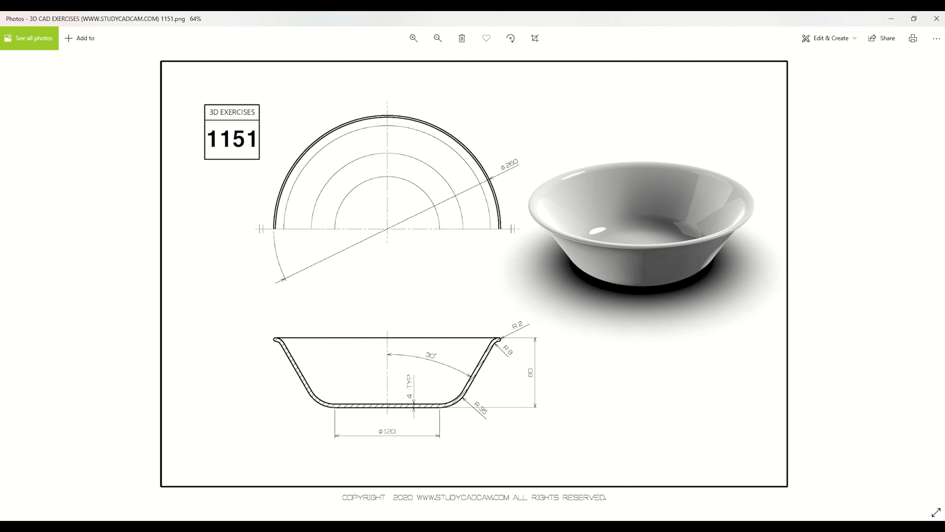
click(470, 525)
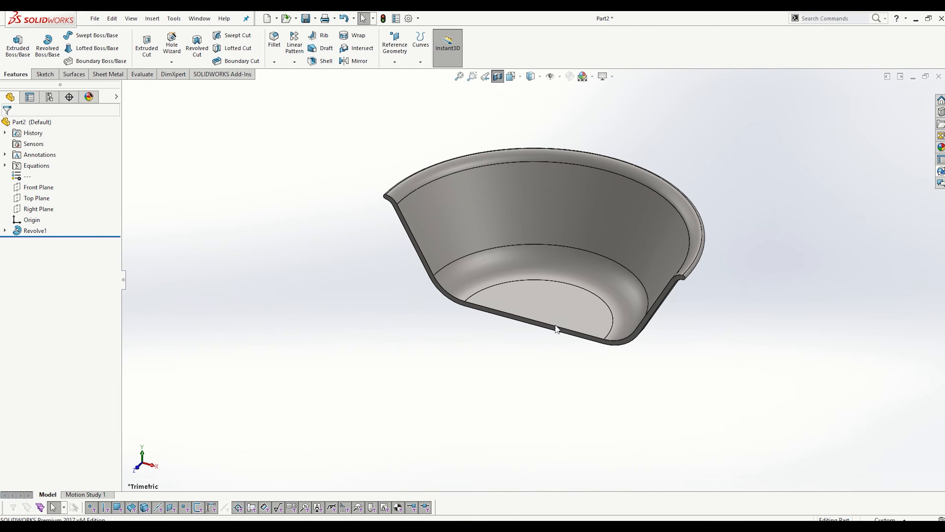
key(space)
click(395, 357)
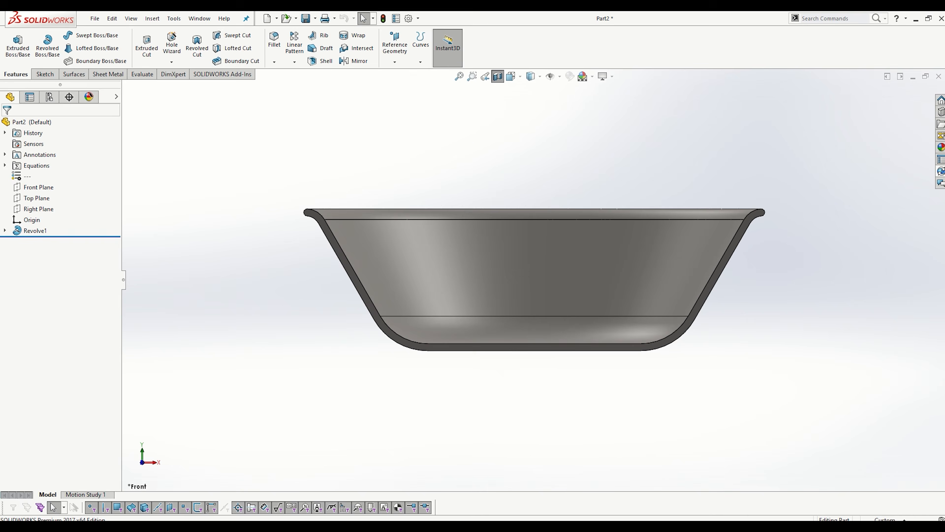
click(470, 526)
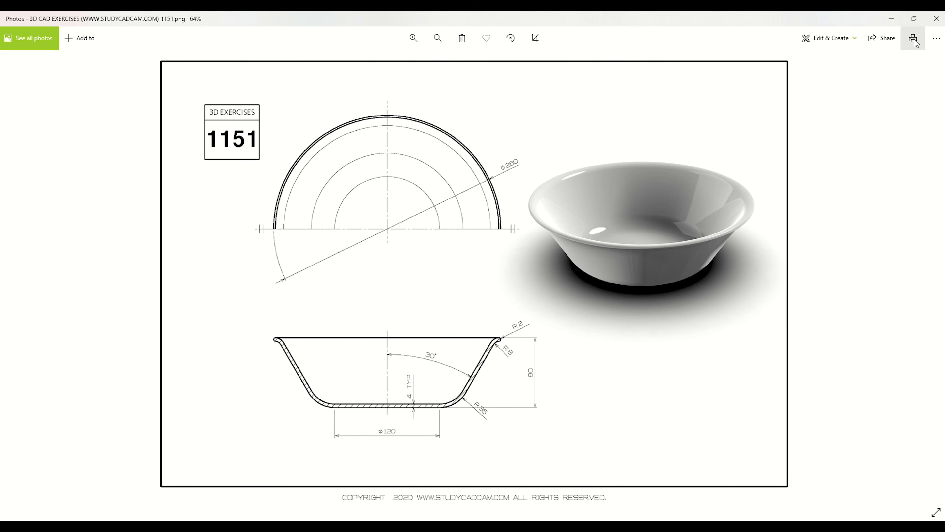
click(895, 24)
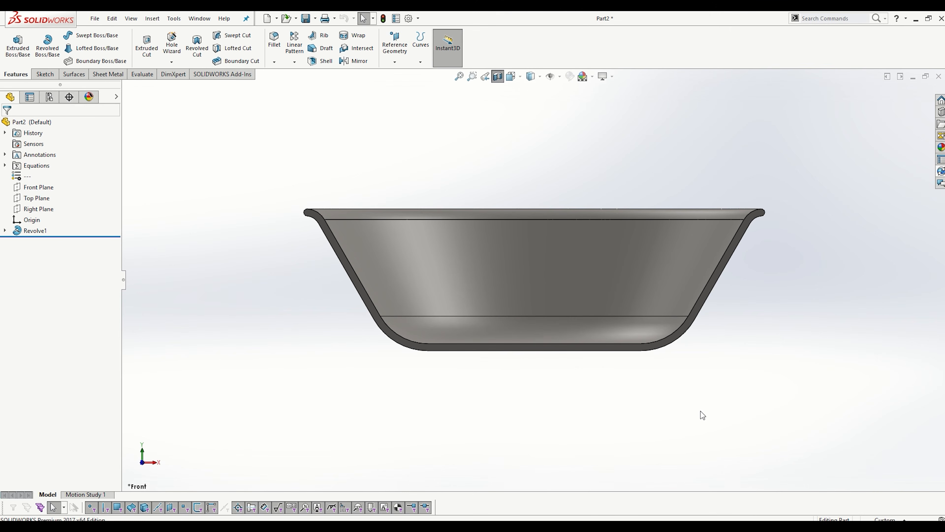
- Turn off the section view and show the complete bowl in isometric orientation
click(498, 76)
key(ctrl+7)
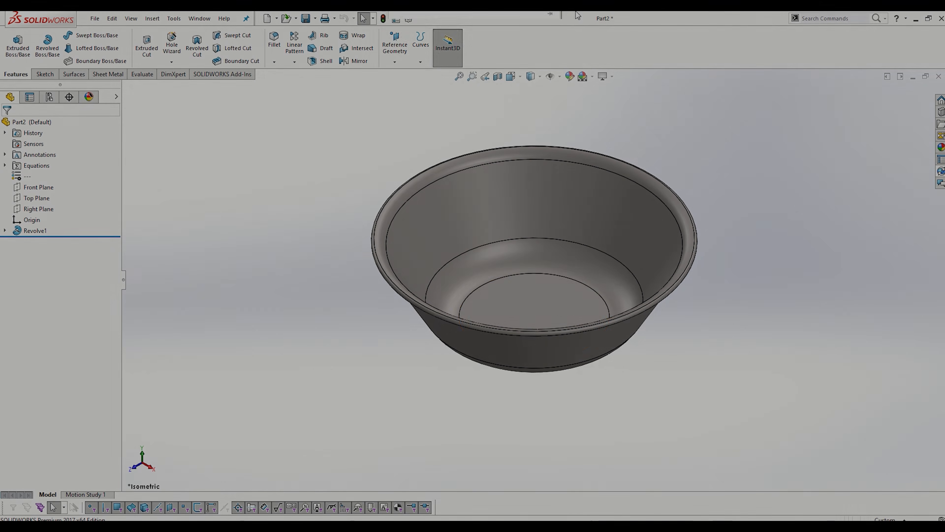
mouse_move(498, 31)
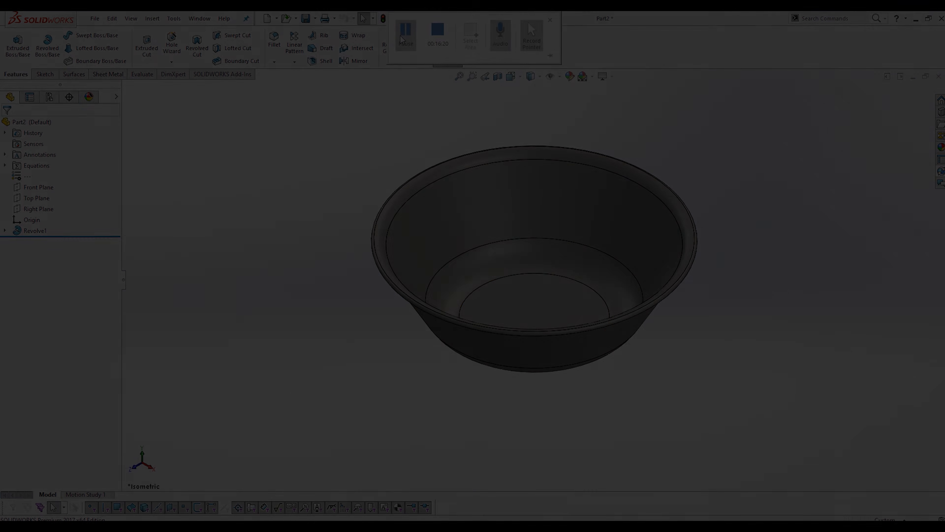